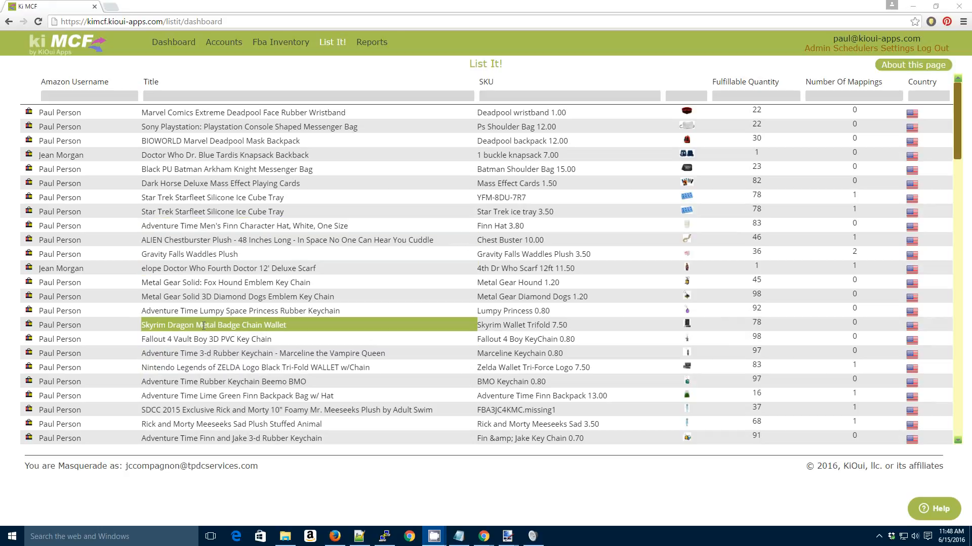
- Open the eBay listing form for the Skyrim Dragon Metal Badge Chain Wallet and review its description and title
mouse_move(678, 237)
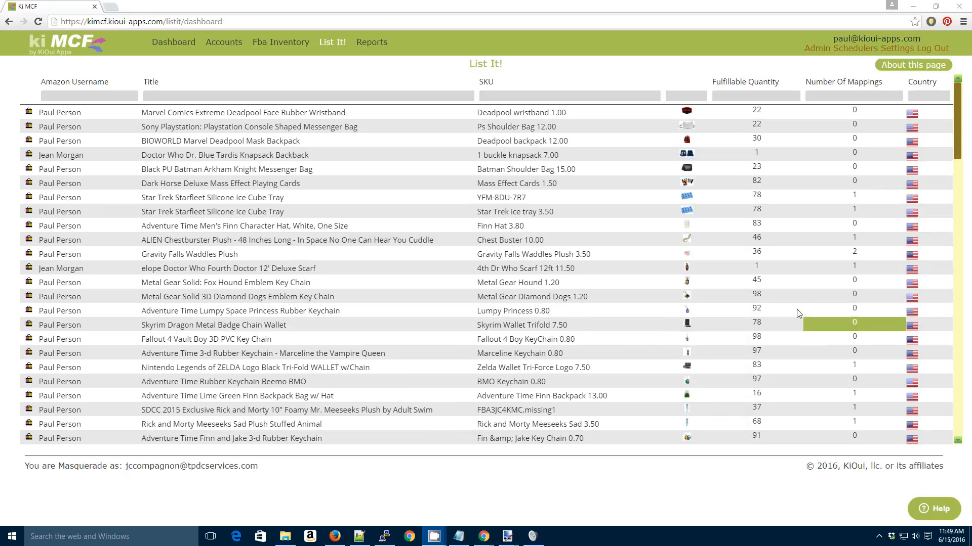
left_click(238, 326)
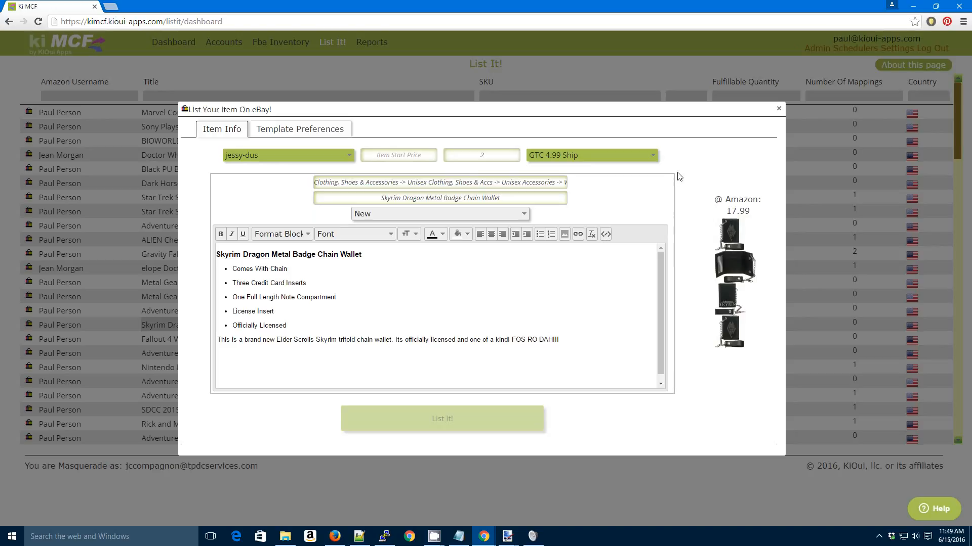
left_click_drag(557, 348, 217, 247)
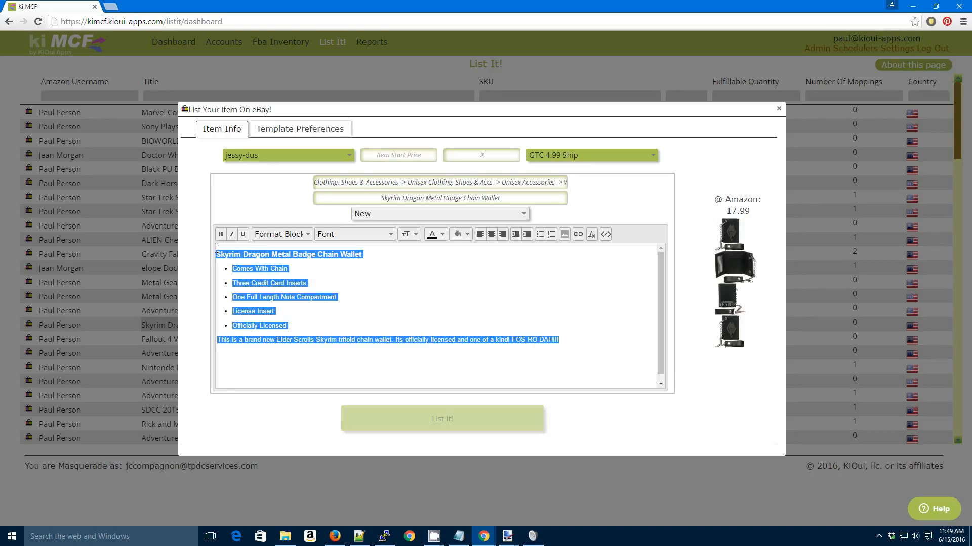
left_click(347, 279)
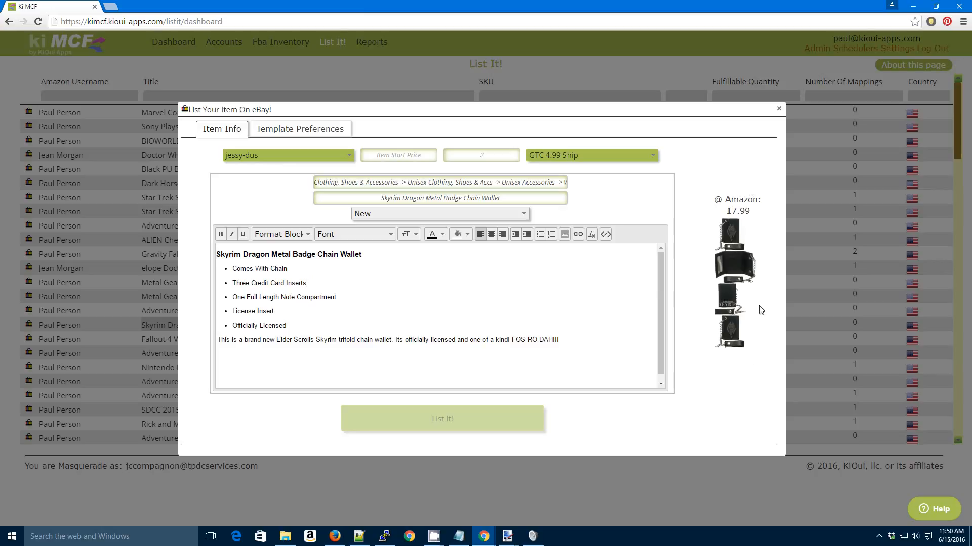
left_click(496, 198)
left_click_drag(497, 197, 380, 197)
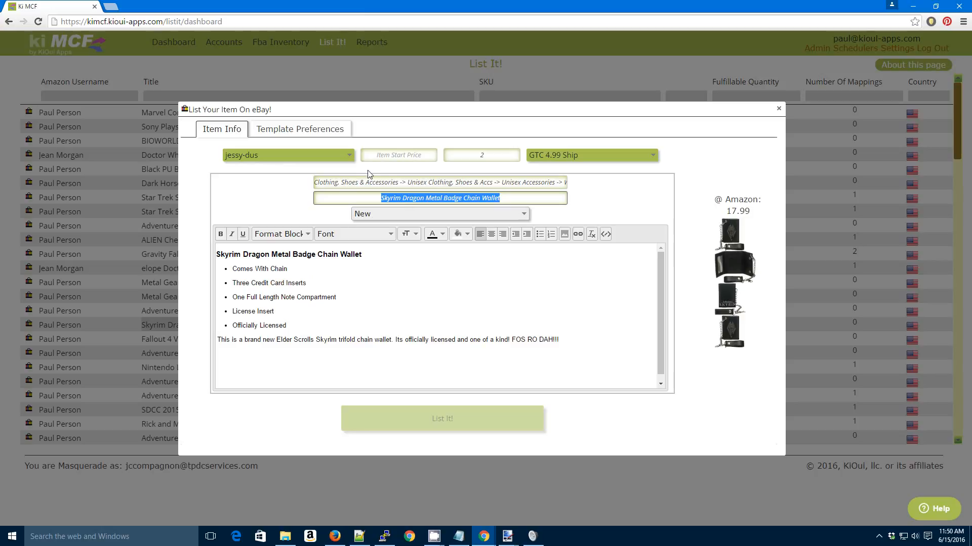
- Search eBay categories for "skyrim wallet" and choose Video Games & Consoles -> Video Game Merchandise
left_click(411, 182)
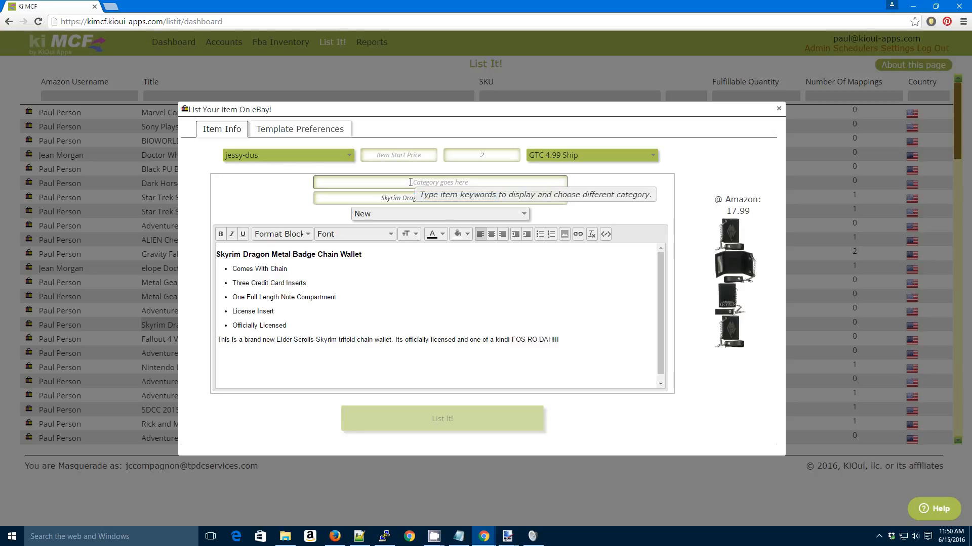
type("skyrim wallet")
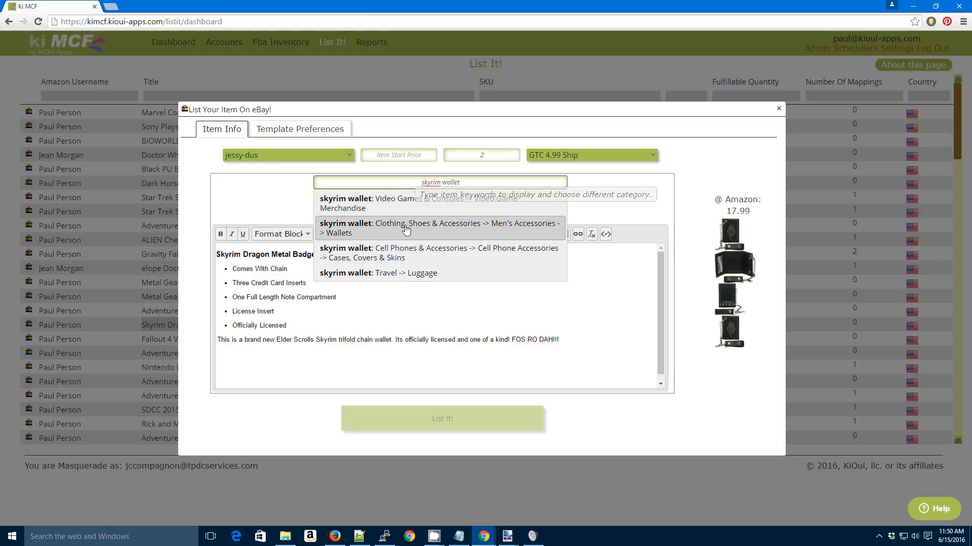
left_click(394, 211)
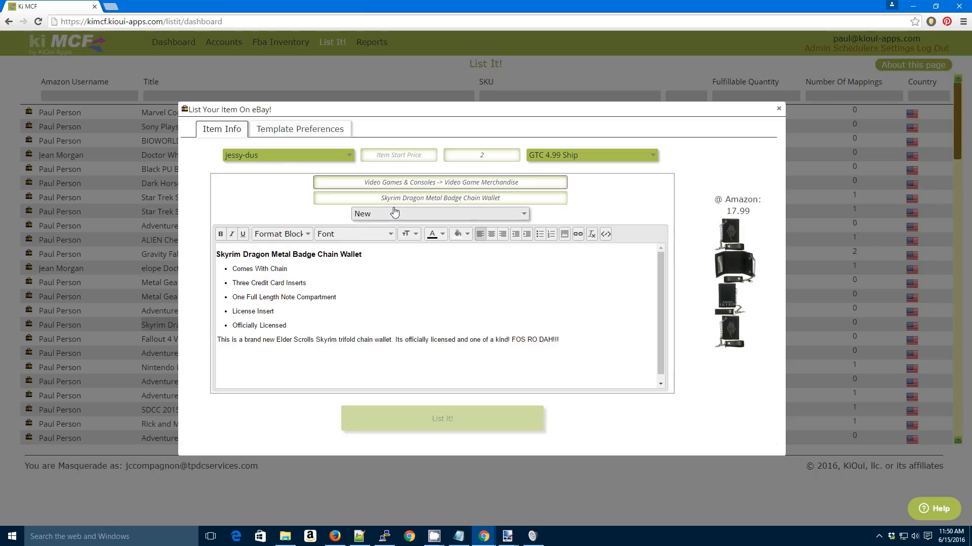
- Search categories with the copied item title and choose the Clothing, Shoes & Accessories category ending in Unisex Accessories -> Wallets
left_click_drag(500, 198, 375, 195)
key("ctrl+c")
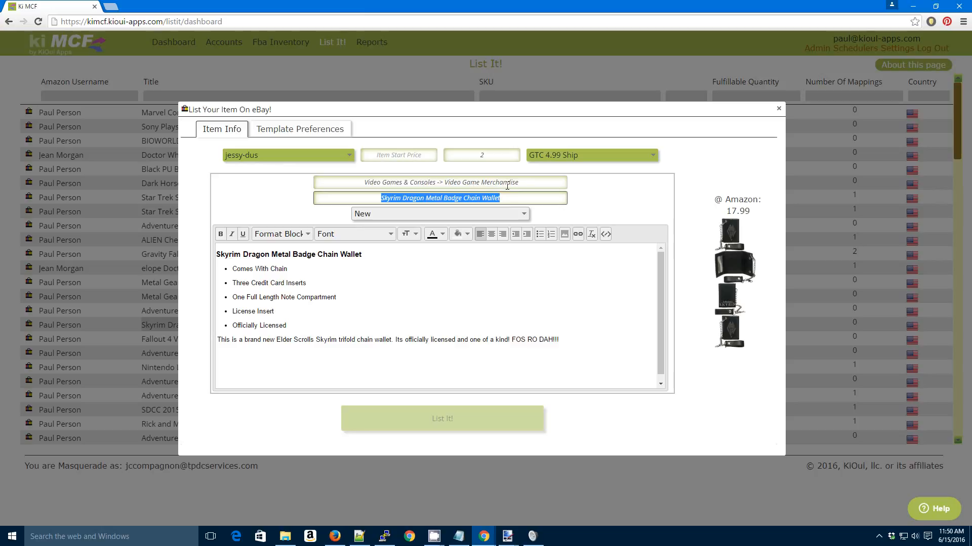
left_click(506, 184)
key("ctrl+v")
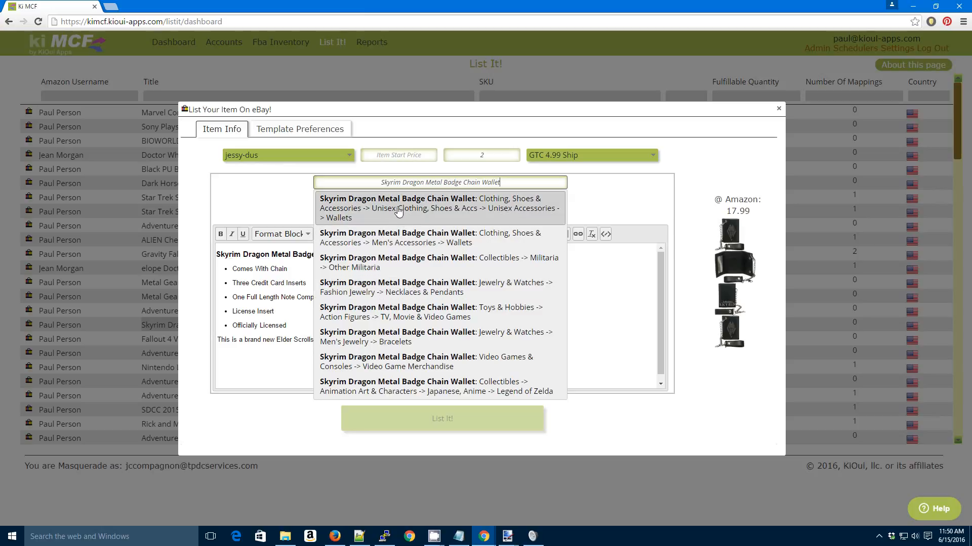
left_click(419, 212)
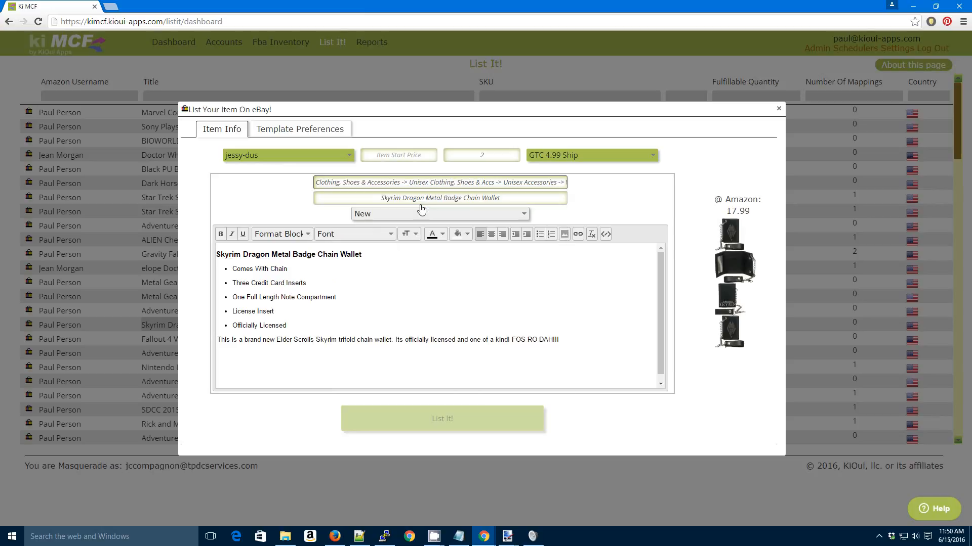
- Select the first eBay seller account for the listing and set the item start price to 19.99
left_click(260, 159)
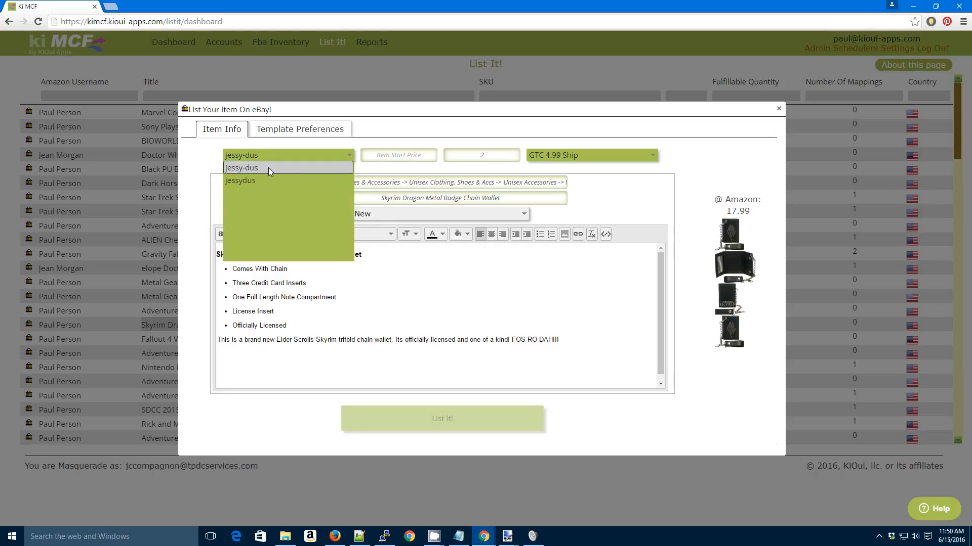
left_click(268, 168)
left_click(399, 157)
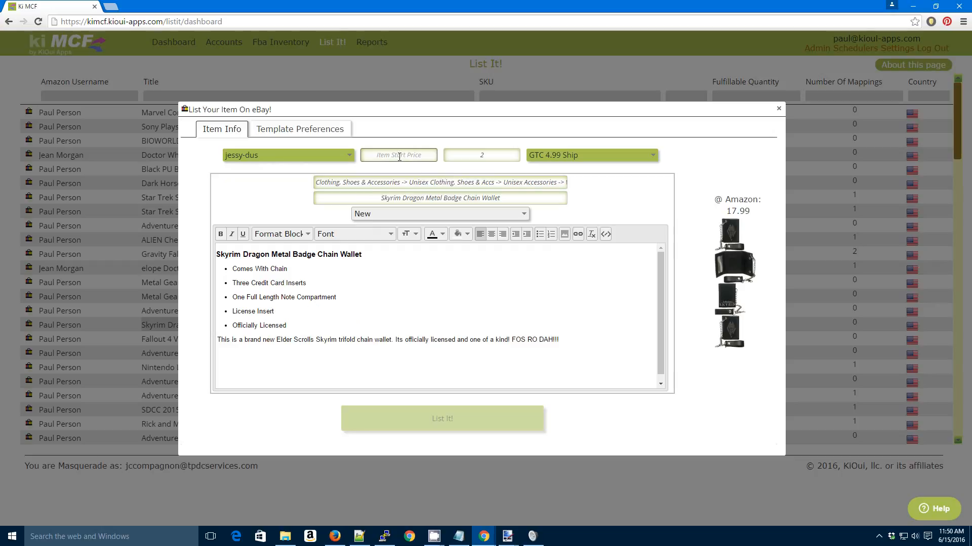
type("1")
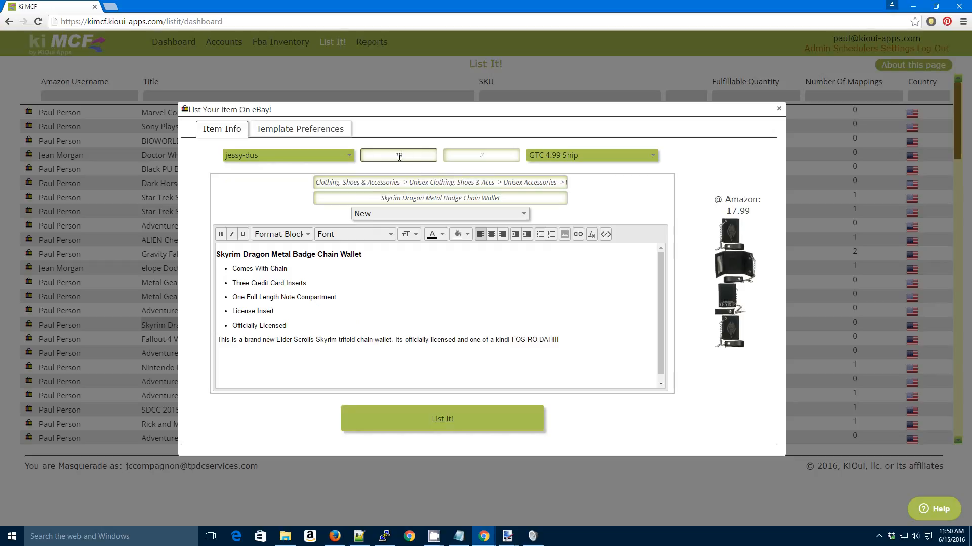
type("9.99")
- Set the quantity to 25 and try the "7 days 99 cents auctions Free Ship" template
left_click(496, 155)
type("5")
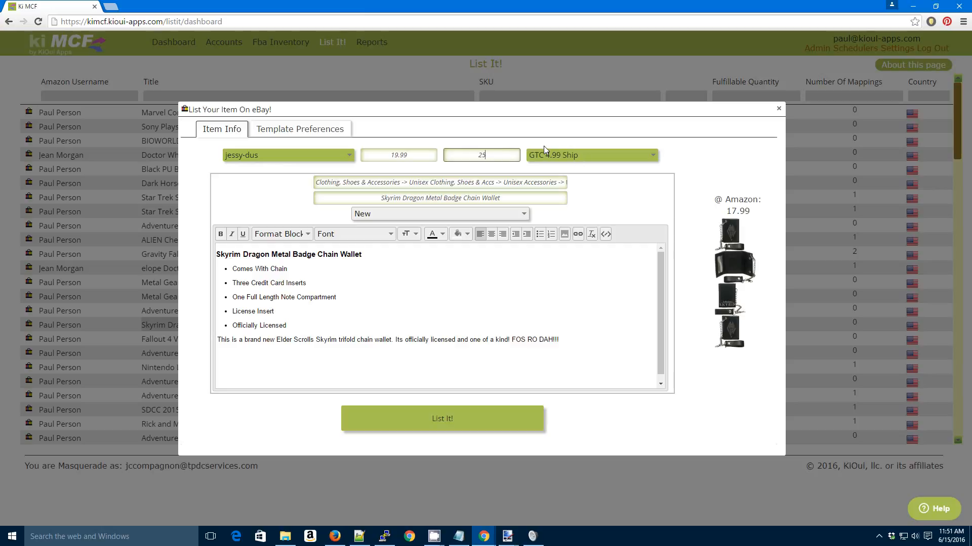
left_click(590, 158)
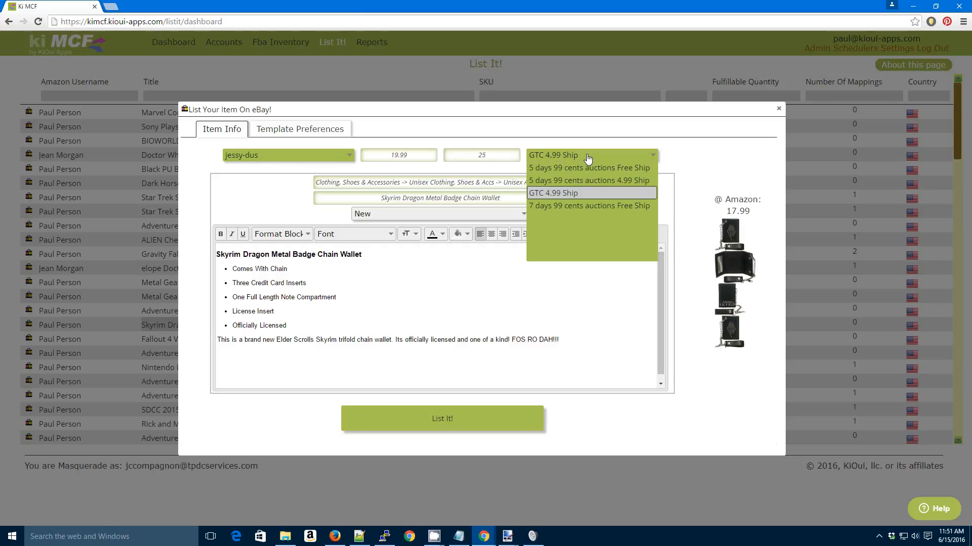
left_click(566, 205)
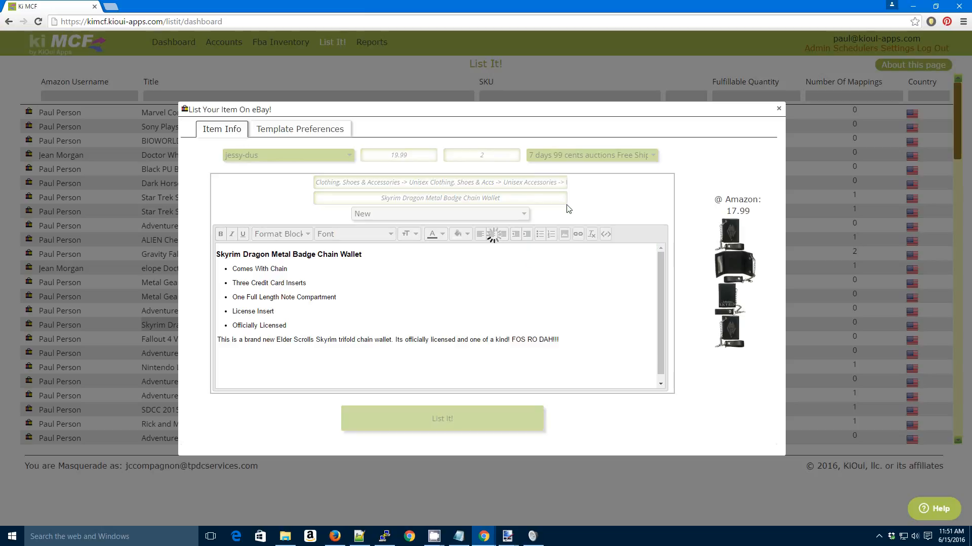
- Switch the listing template back to GTC 4.99 Ship and set the quantity to 25
left_click(551, 161)
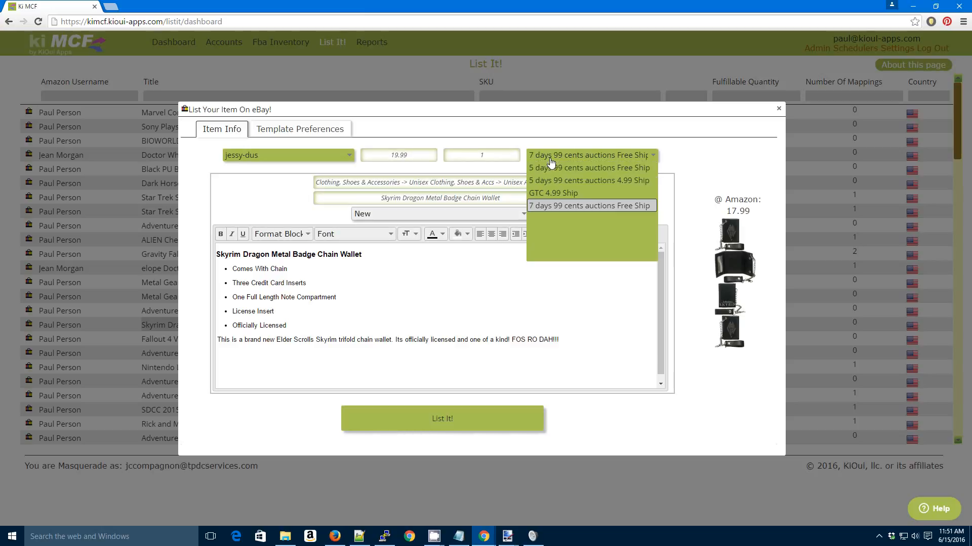
left_click(569, 196)
left_click(496, 157)
type("5")
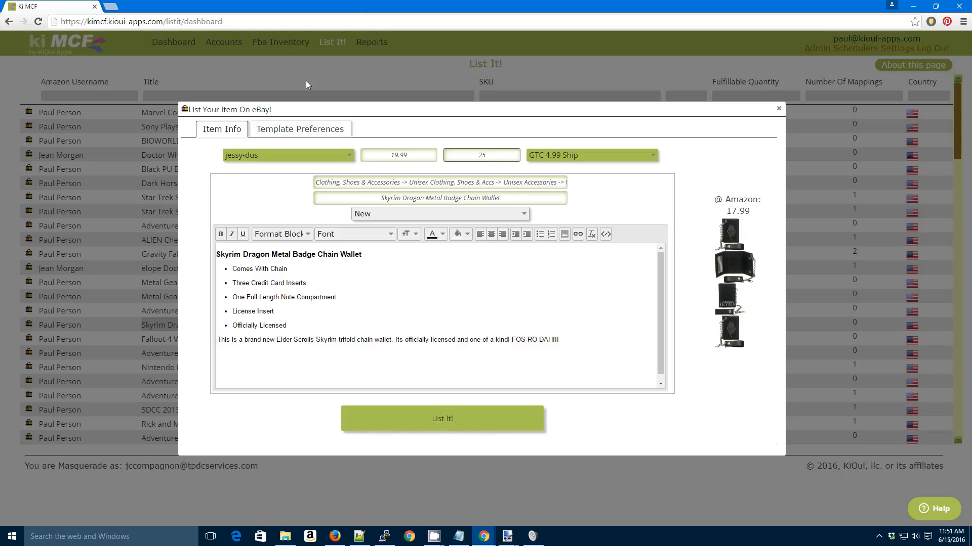
- Open the template preferences and try the 5 Day - Fixed Price and 7 Day - Auction listing formats
left_click(292, 131)
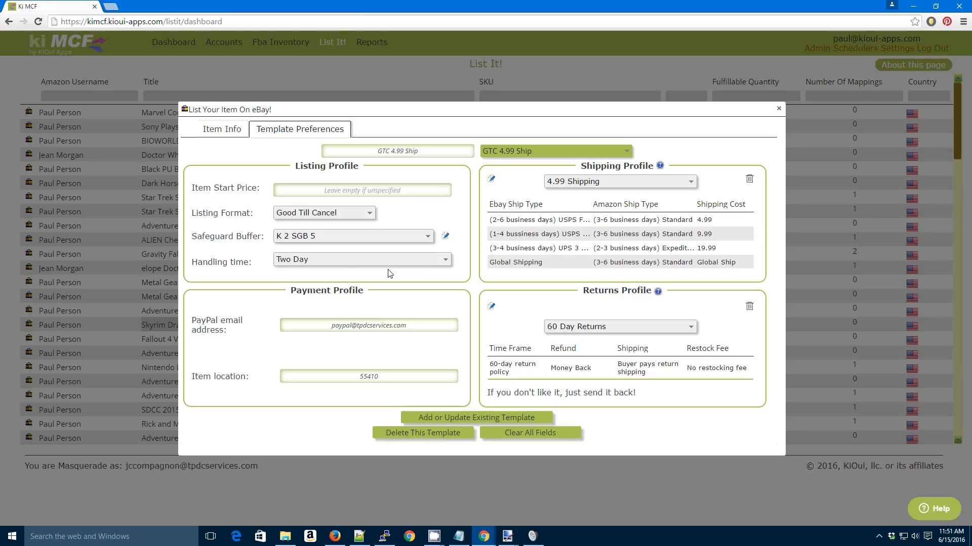
left_click(346, 214)
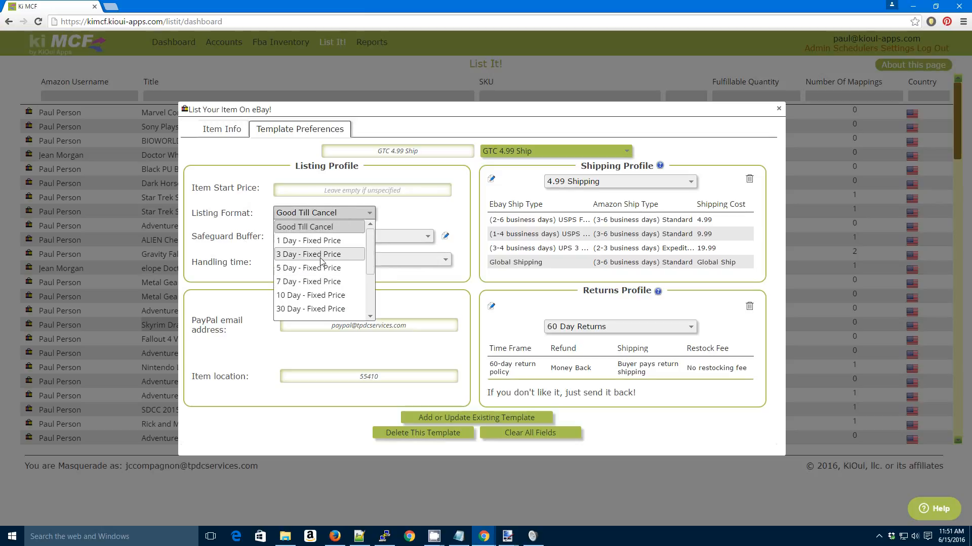
left_click(317, 229)
left_click(308, 212)
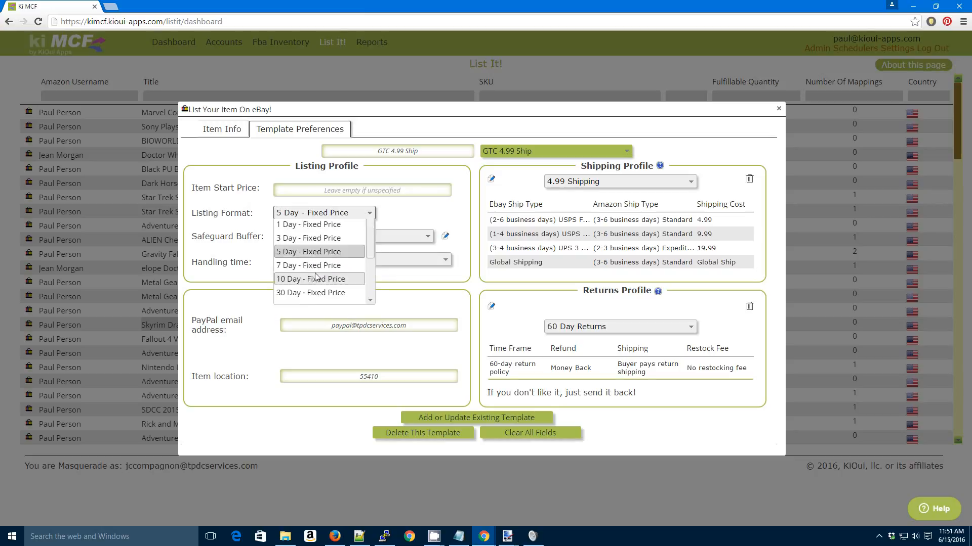
left_click(321, 266)
left_click(314, 213)
scroll(317, 238, "down", 3)
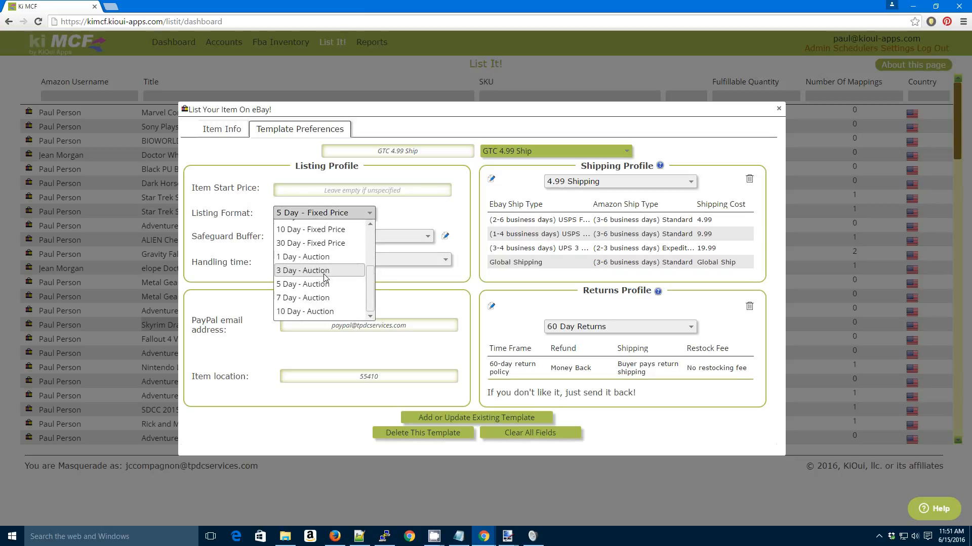
left_click(308, 299)
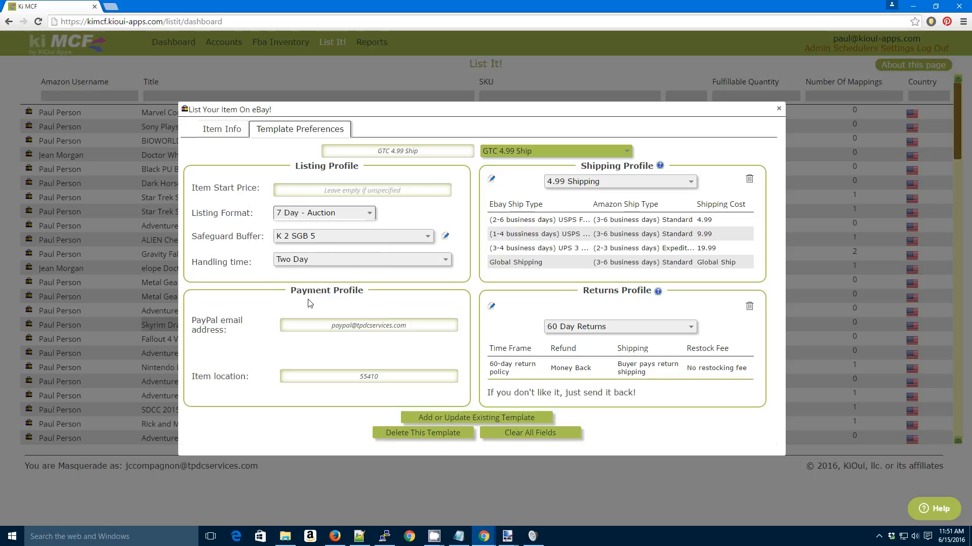
- Set the template's listing format back to Good Till Cancel
left_click(371, 217)
scroll(307, 235, "up", 3)
left_click(304, 228)
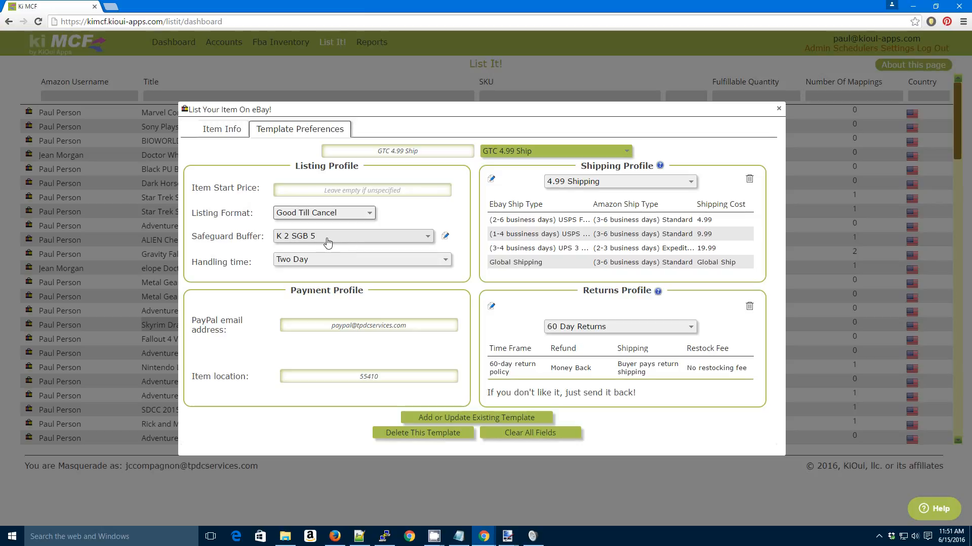
- Open the options for a new safeguard profile, close them without saving, and reselect the K 2 SGB 5 profile
left_click(300, 240)
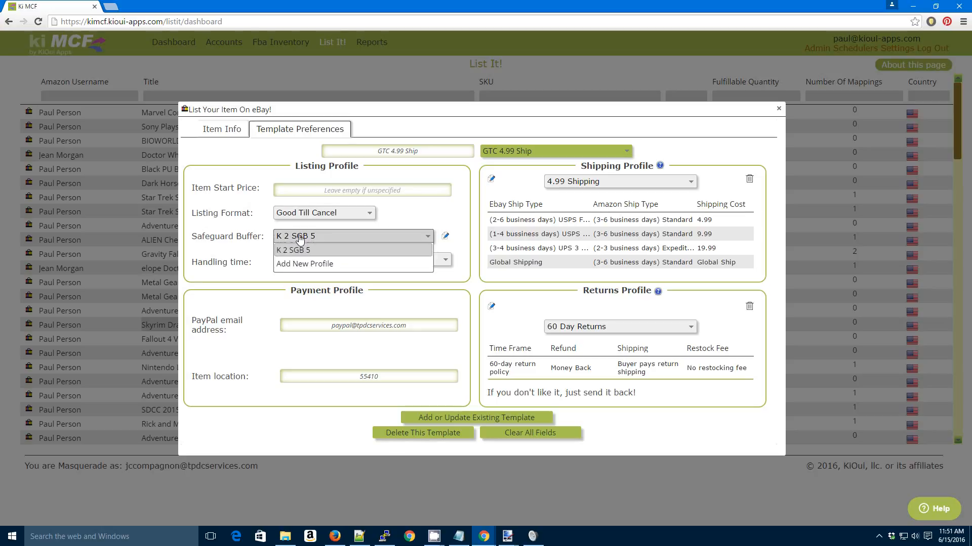
left_click(311, 265)
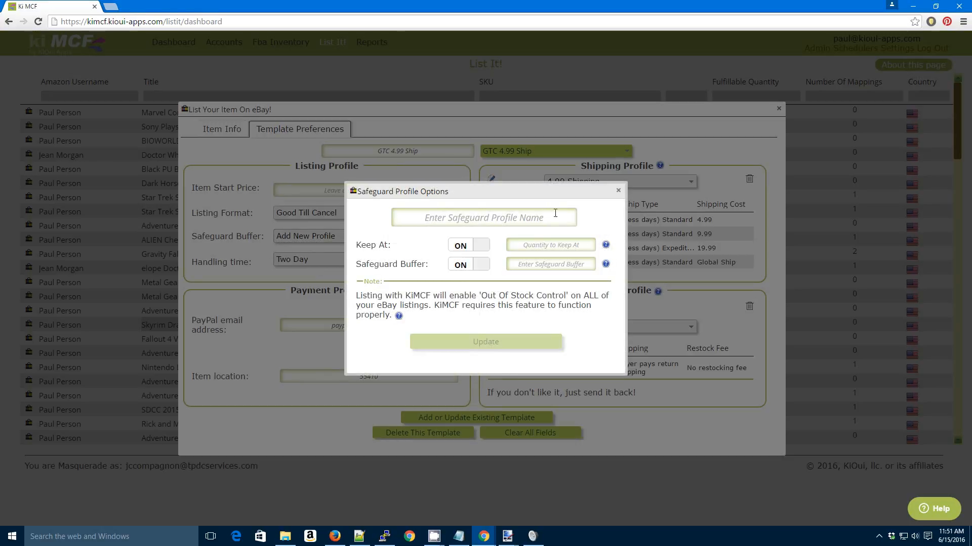
left_click(618, 190)
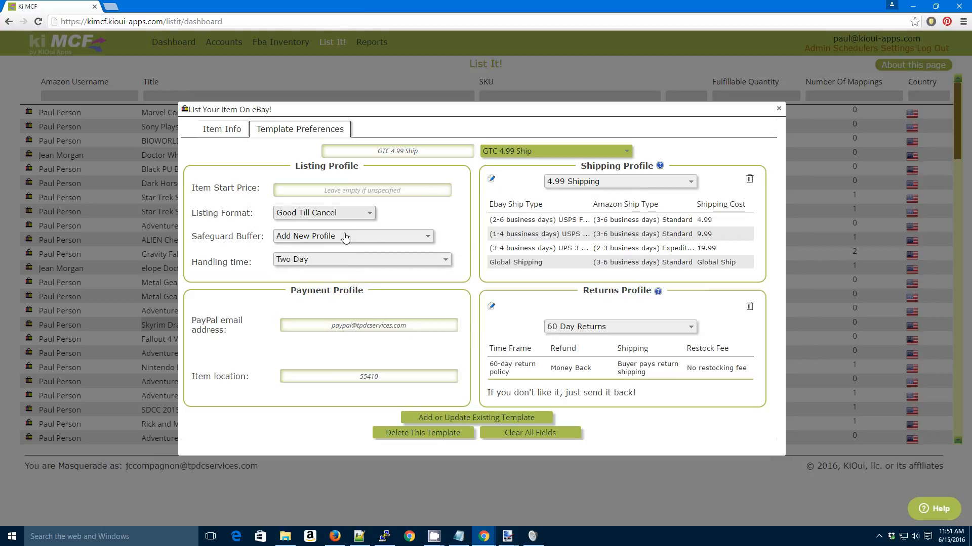
left_click(345, 238)
left_click(345, 250)
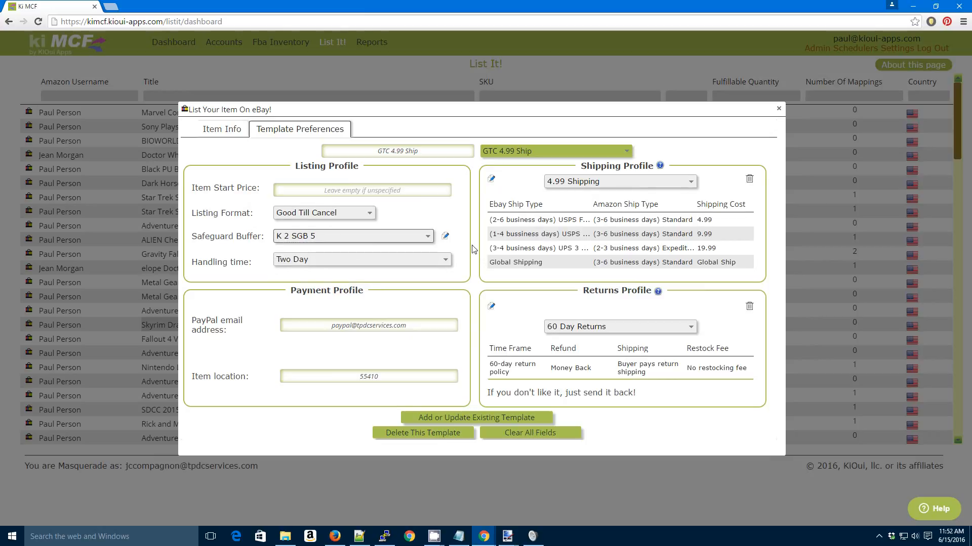
- Turn off Keep At in the K 2 SGB 5 safeguard profile and update the profile
left_click(445, 237)
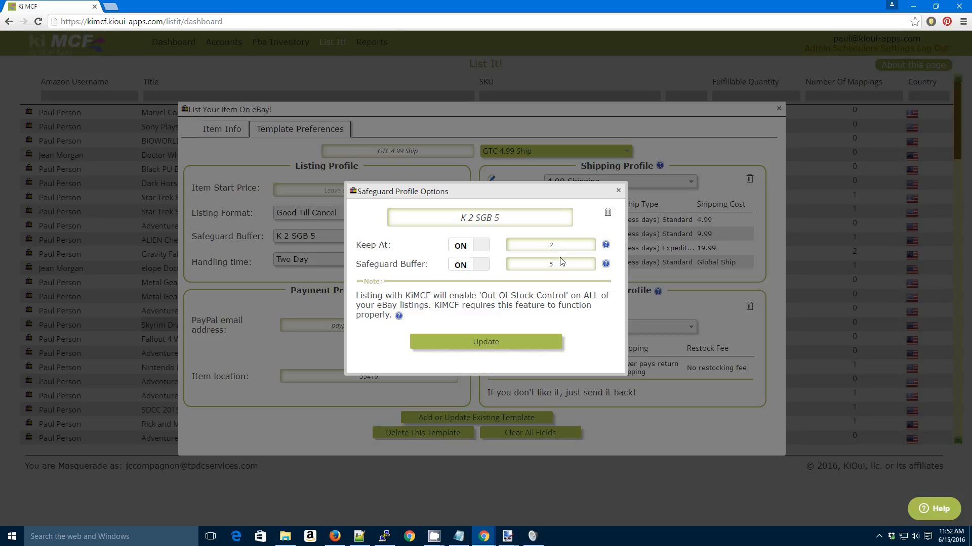
left_click(538, 265)
left_click(431, 270)
left_click(466, 246)
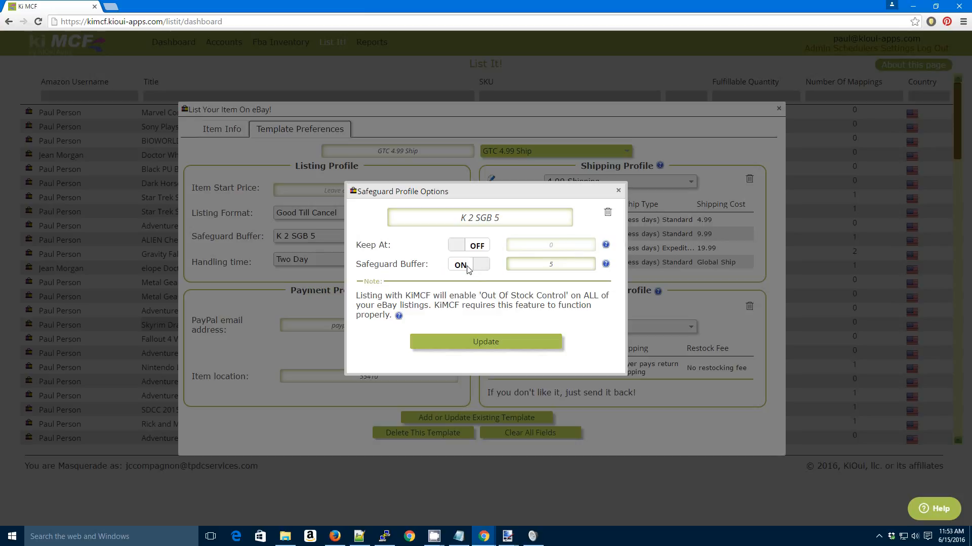
left_click(486, 342)
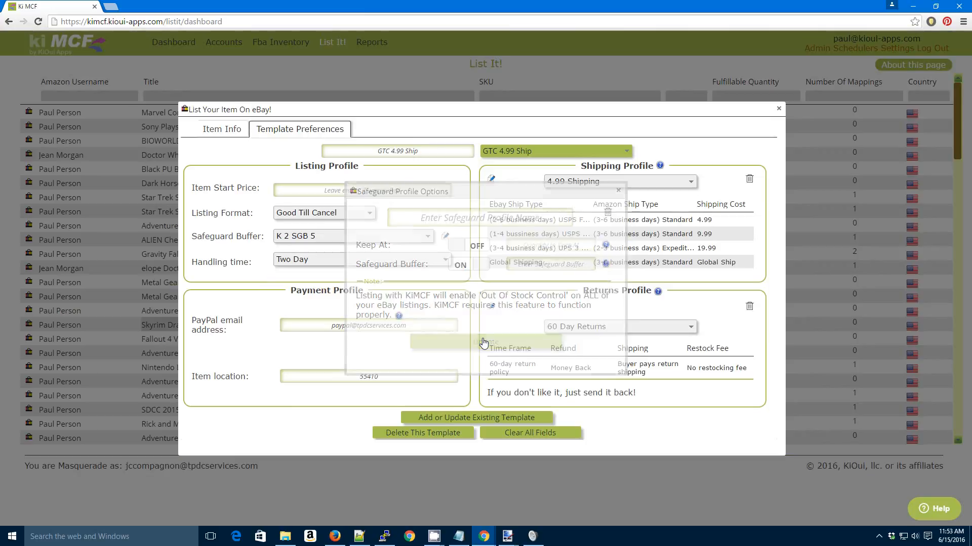
- Turn on Keep At with a value of 2 in the K 2 SGB 5 safeguard profile, update it, and check the item's listing quantity
left_click(223, 130)
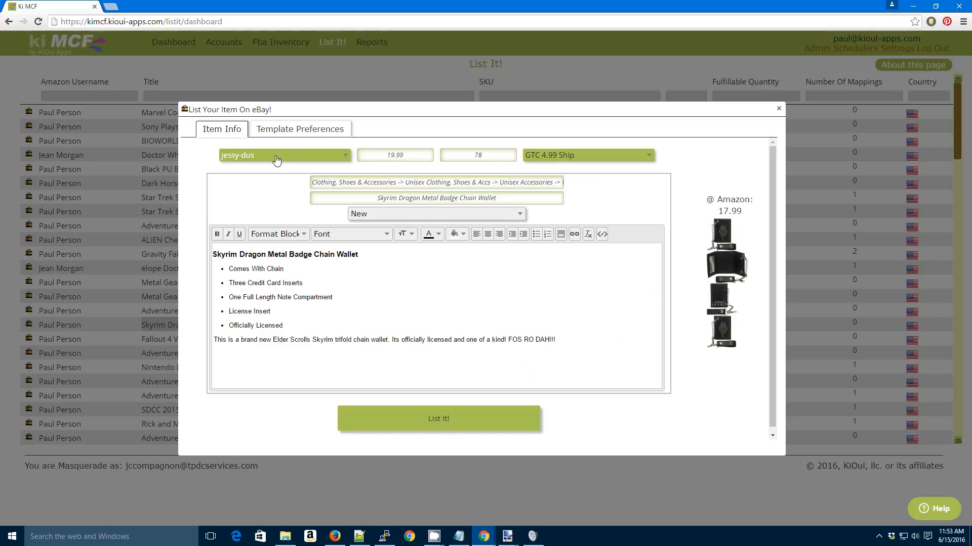
left_click(283, 131)
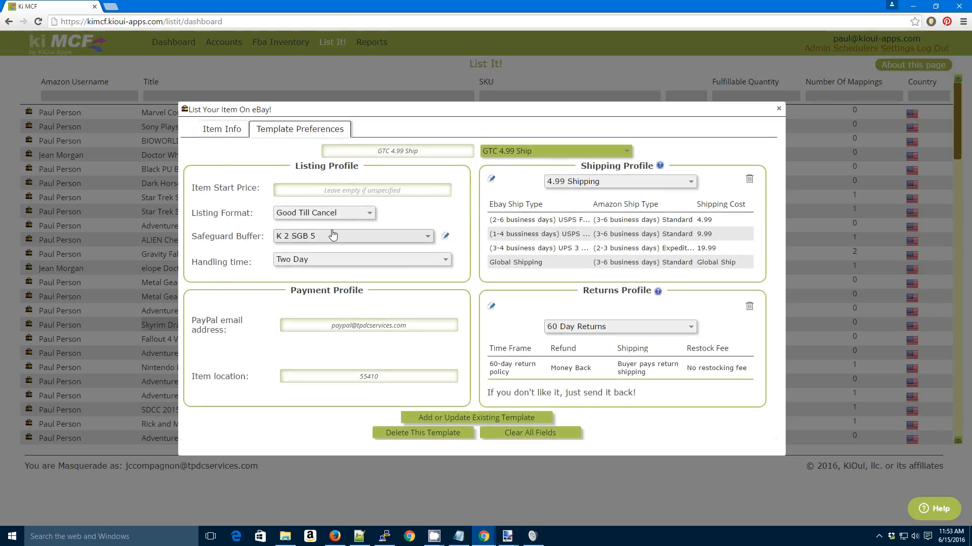
left_click(444, 236)
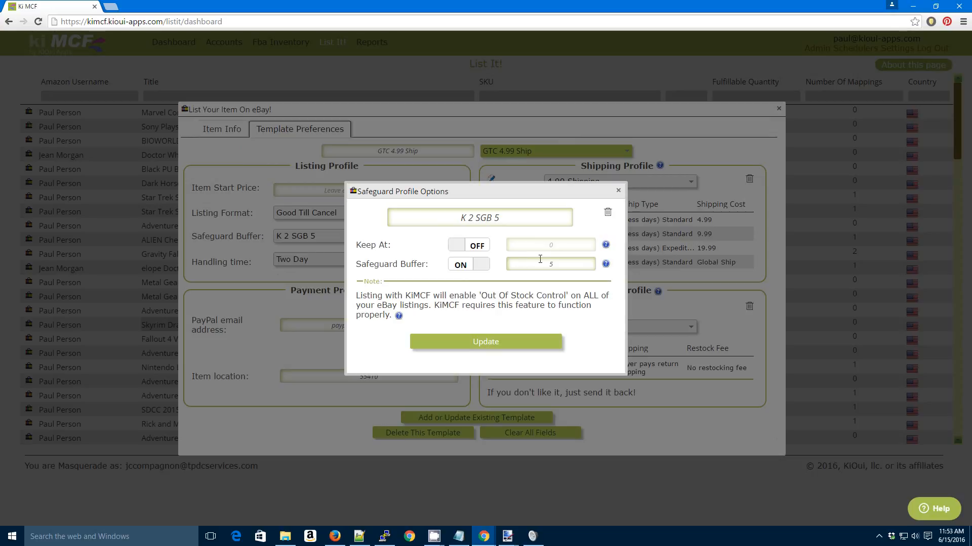
left_click(479, 248)
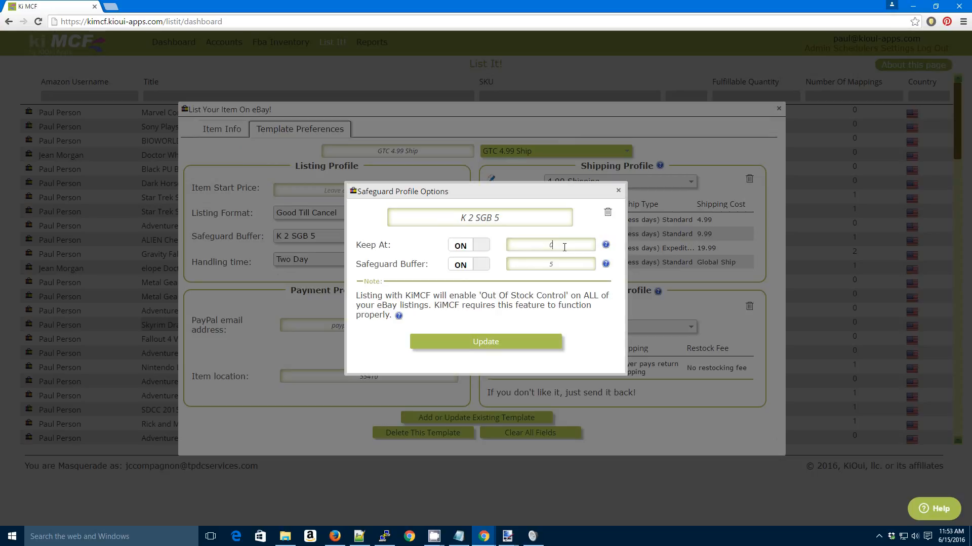
left_click(537, 248)
type("2")
left_click(481, 343)
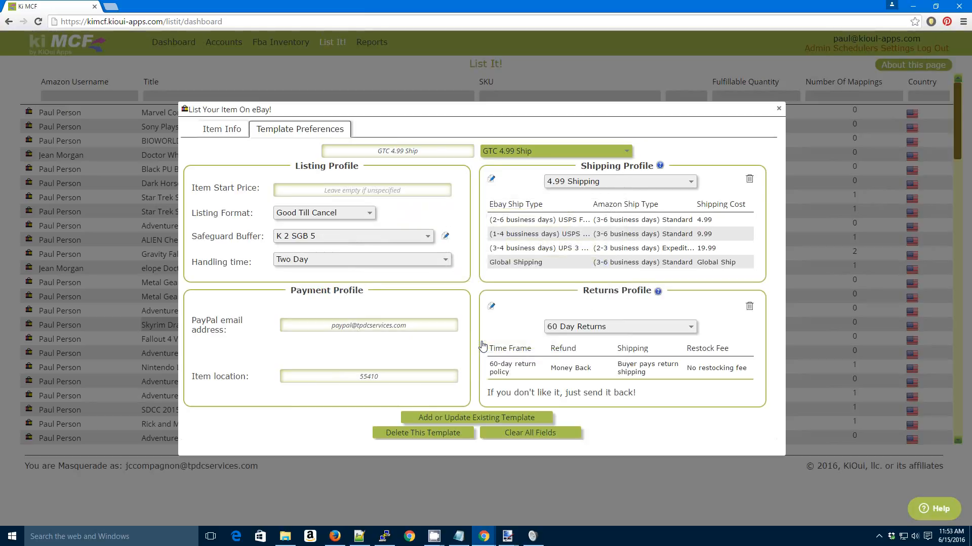
left_click(226, 132)
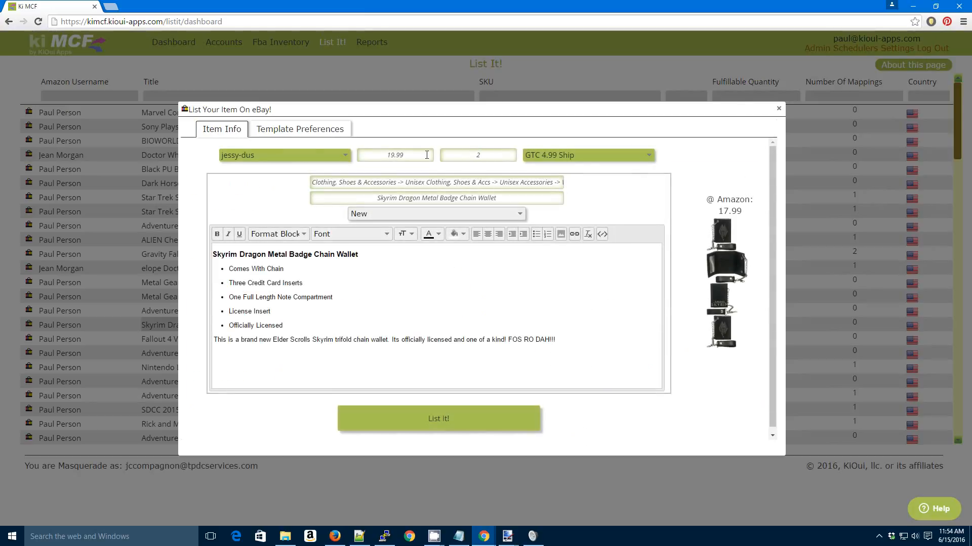
- Review the handling time options in the template preferences and select Two Day
left_click(300, 129)
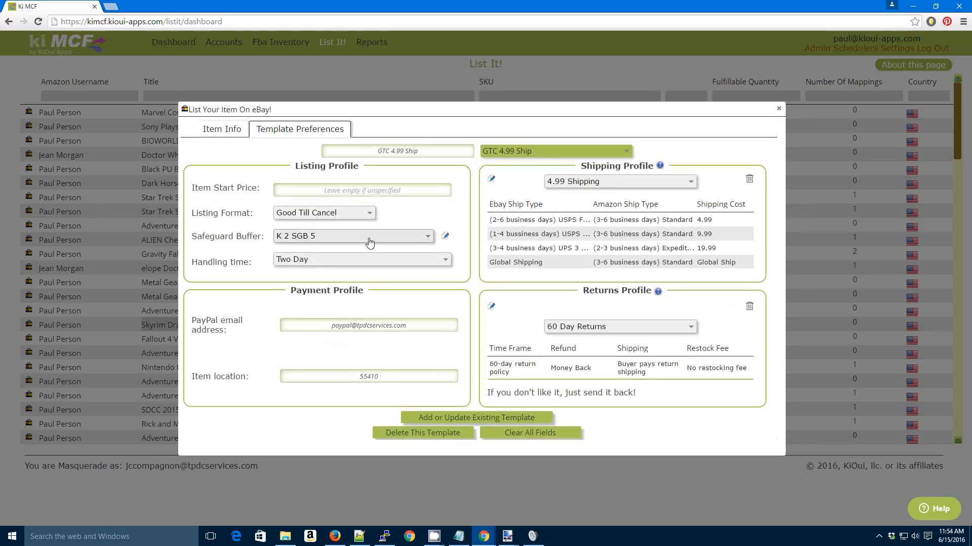
left_click(346, 260)
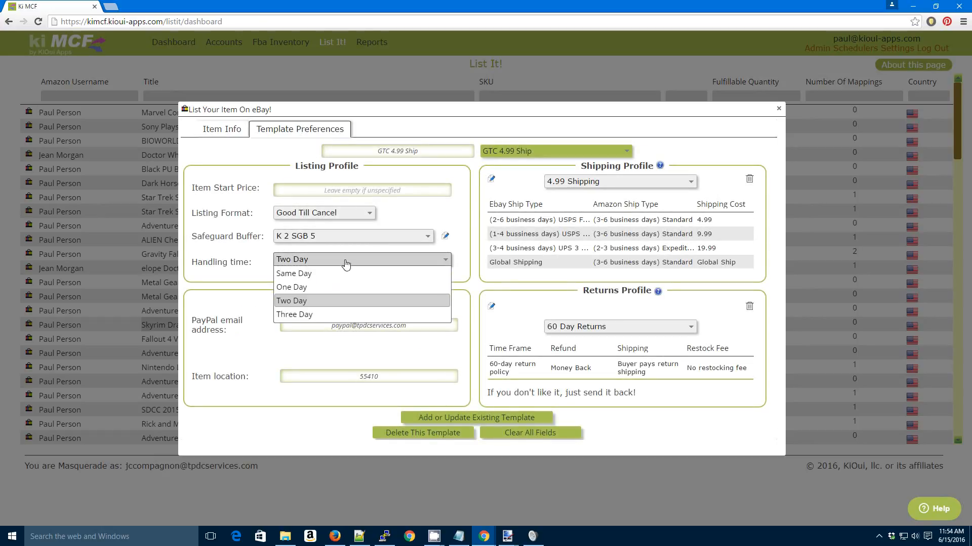
left_click(346, 261)
left_click(338, 261)
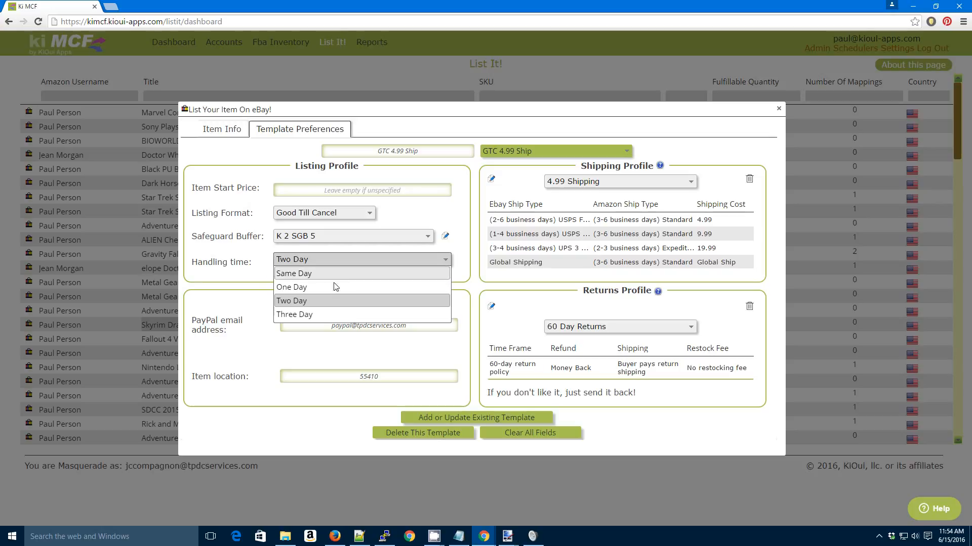
left_click(336, 301)
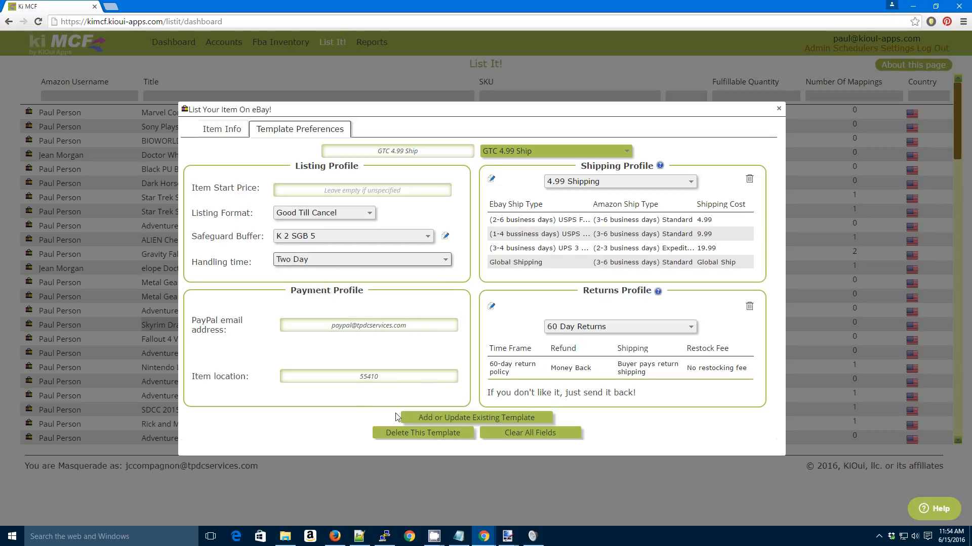
- Look over the 4.99 Shipping profile's rates and switch the template's shipping profile to Free Shipping
left_click(724, 249)
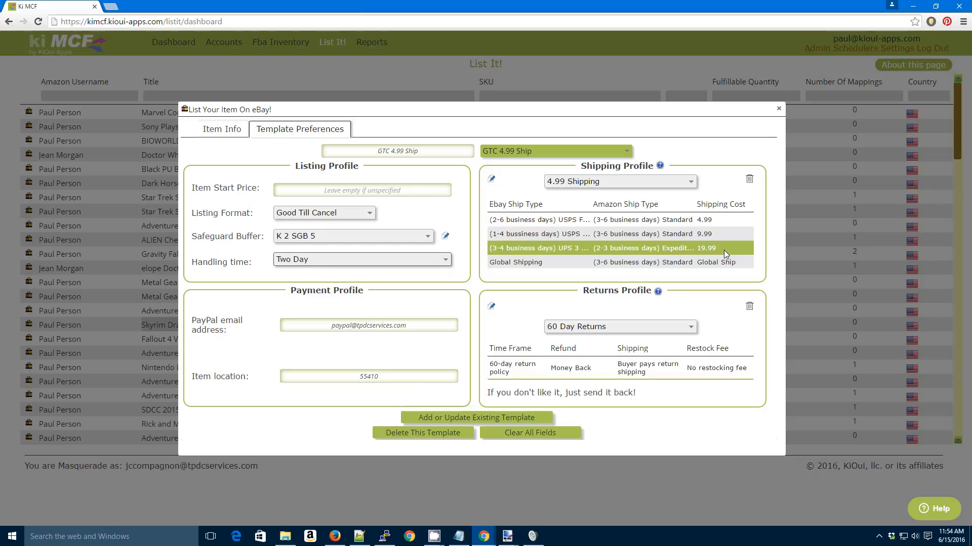
left_click(596, 187)
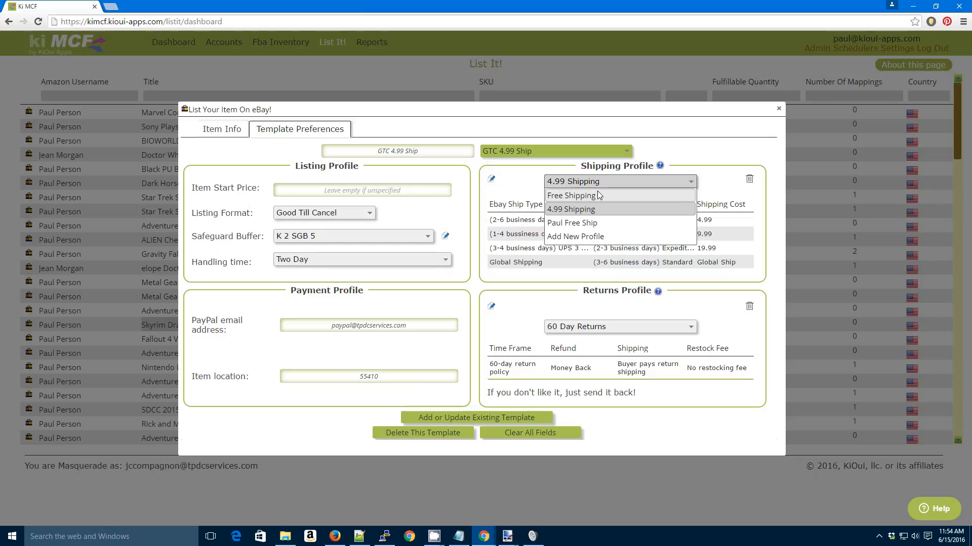
left_click(598, 196)
- Start a new shipping profile and name it New Profile
left_click(591, 184)
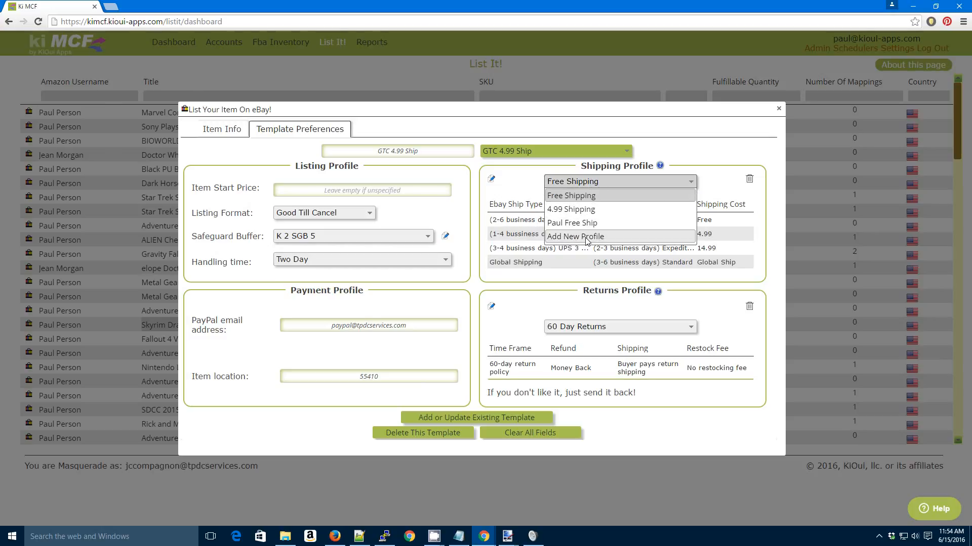
left_click(587, 237)
left_click(451, 200)
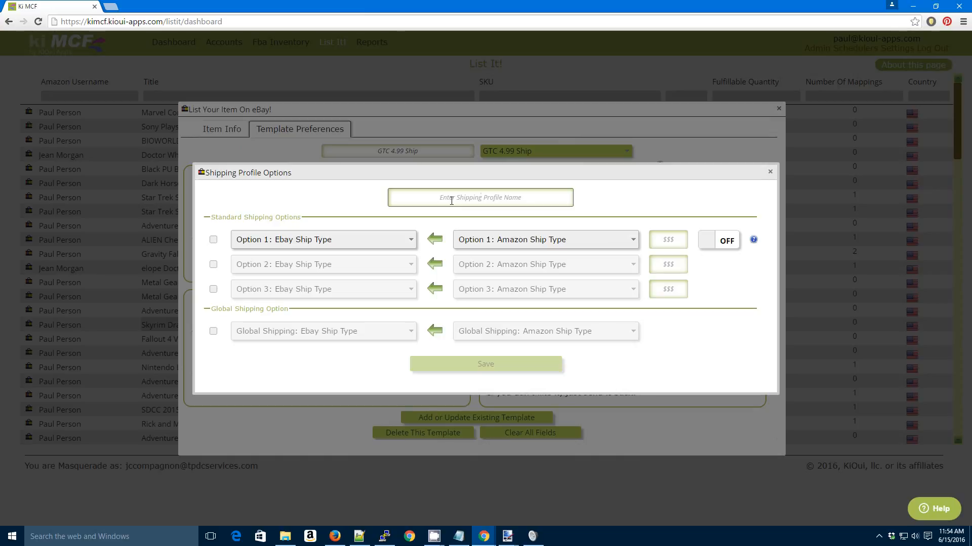
type("New ")
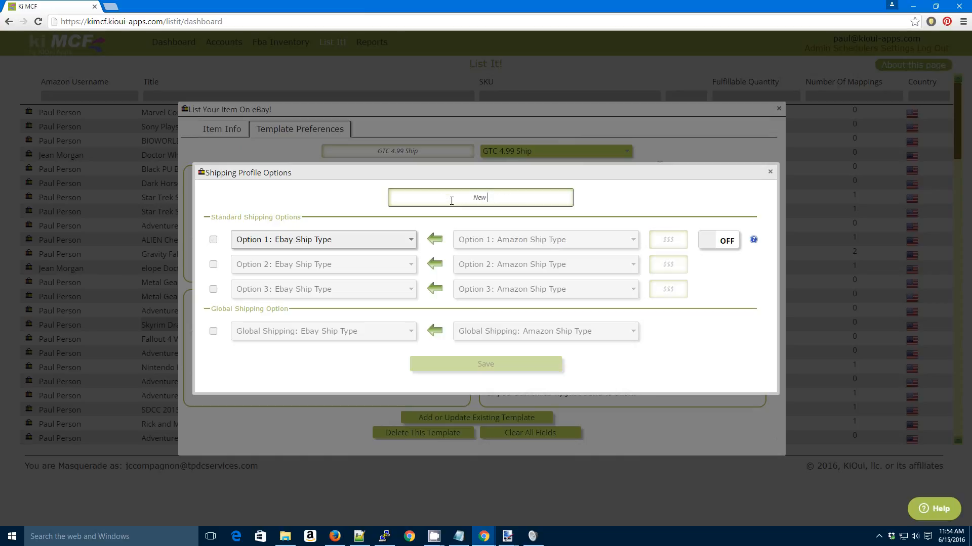
type("Profle")
key("BackSpace")
type("ole")
key("BackSpace")
key("BackSpace")
key("BackSpace")
type("ile")
- Map the first shipping option from eBay's UPS Ground to Amazon's (3-6 business days) Standard and turn on free shipping for it
left_click(285, 239)
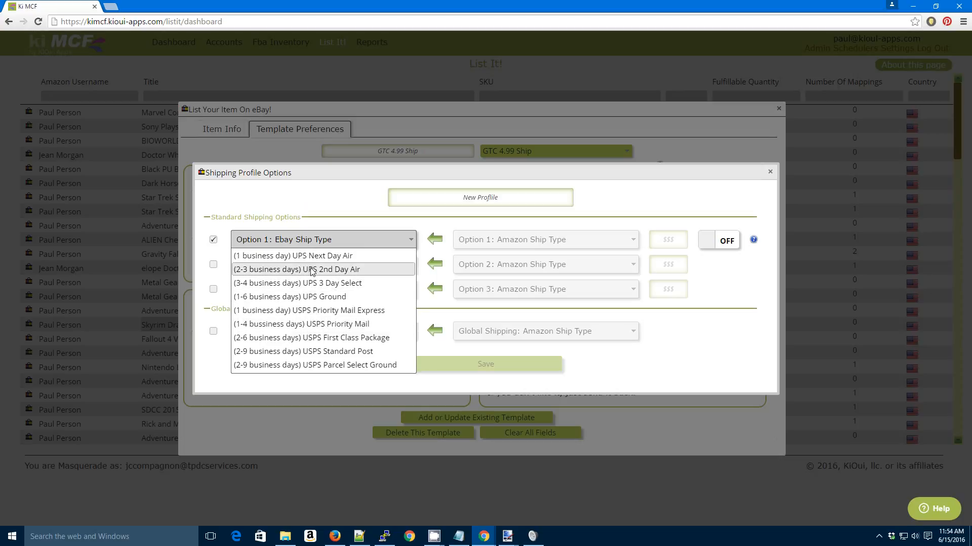
left_click(269, 298)
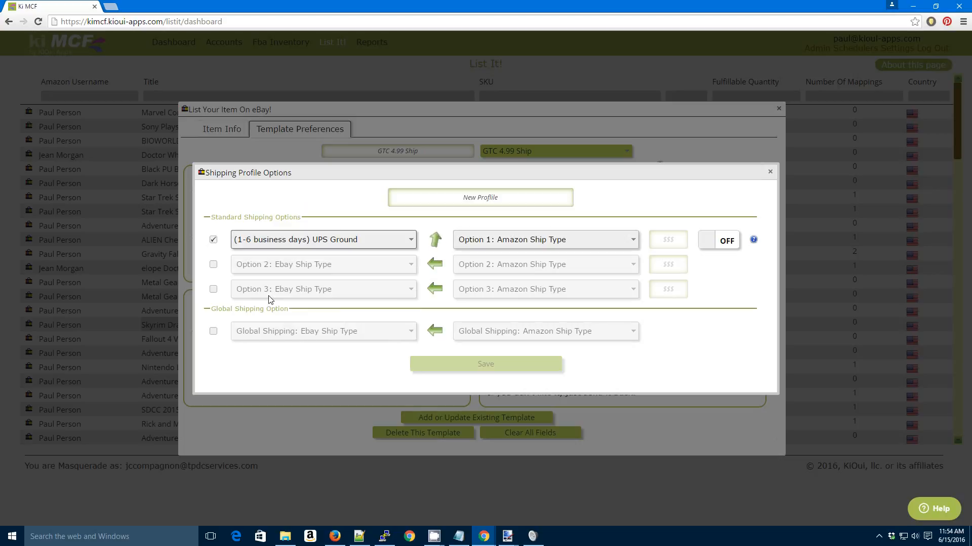
left_click(493, 242)
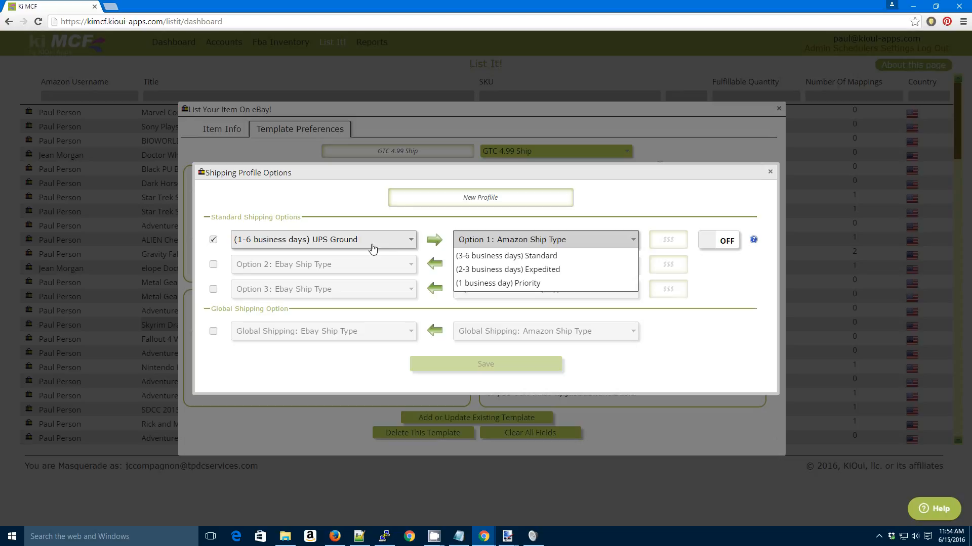
left_click(496, 256)
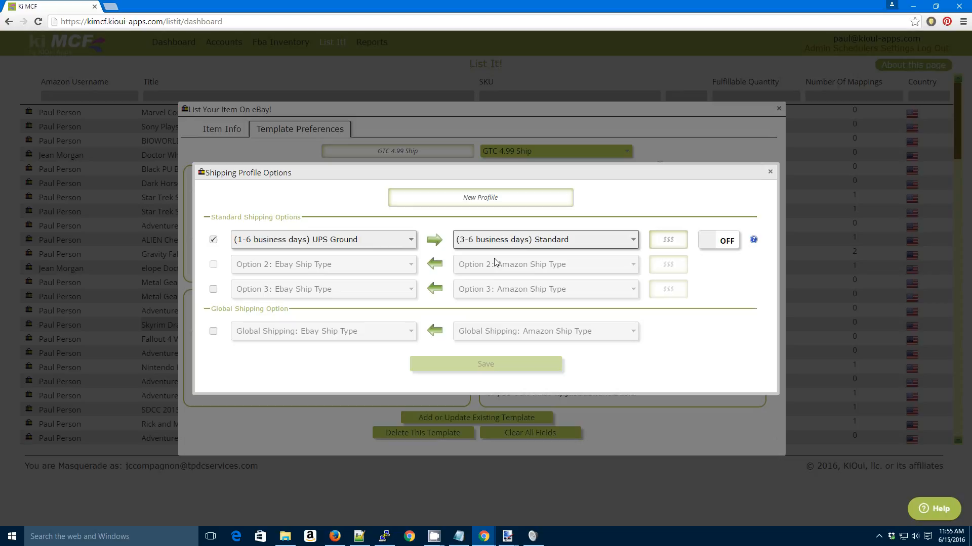
left_click(721, 239)
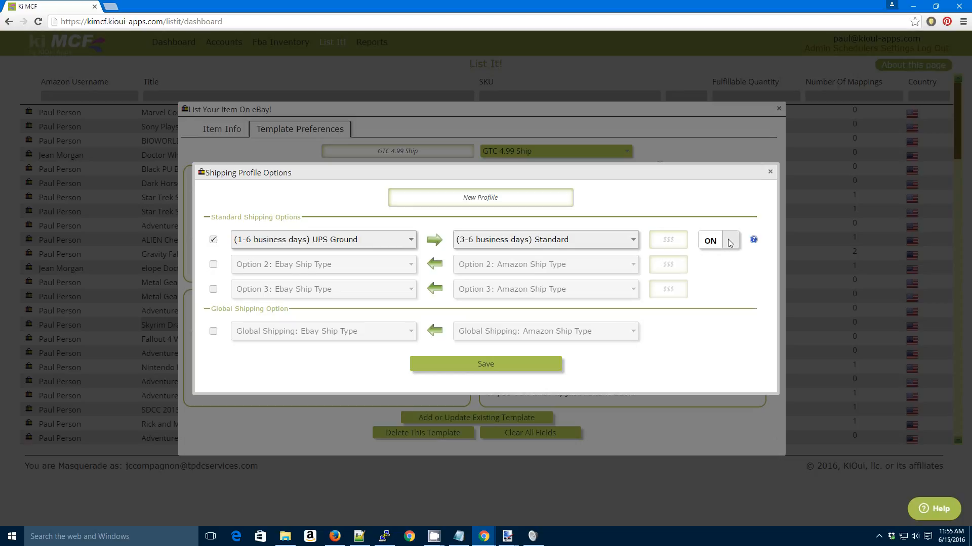
- Enable the second shipping option, map UPS Next Day Air to Amazon's (1 business day) Priority, and set its cost to 14.99
left_click(213, 264)
left_click(265, 267)
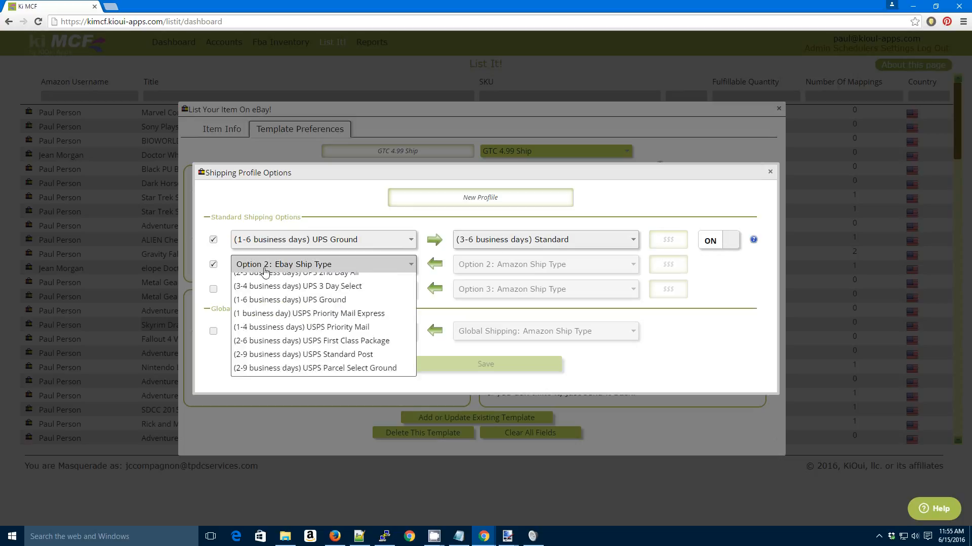
left_click(268, 283)
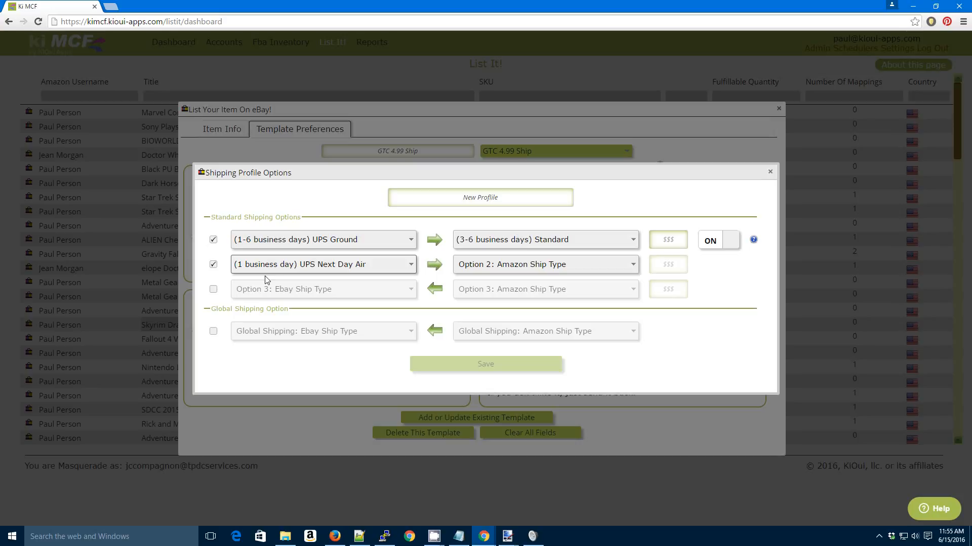
left_click(511, 270)
left_click(507, 308)
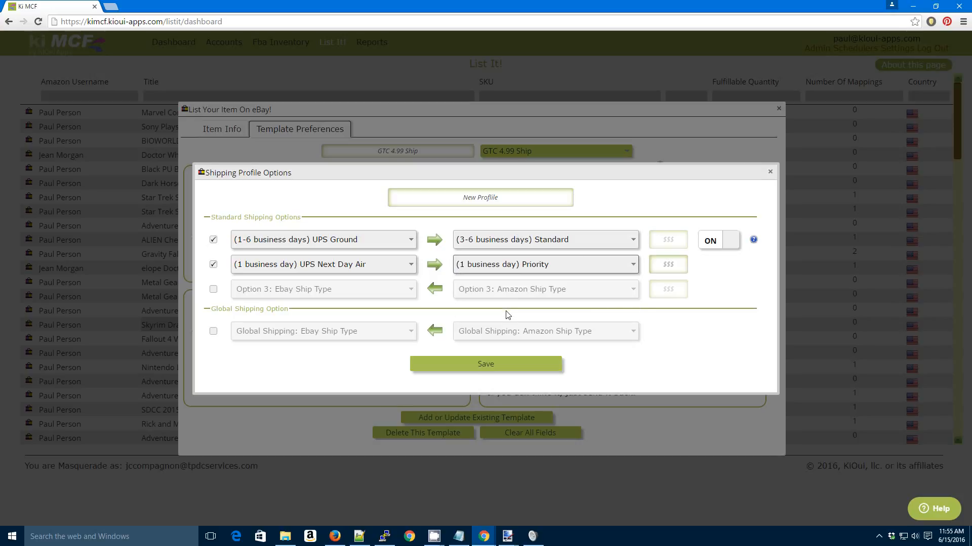
left_click(665, 266)
type("14.99")
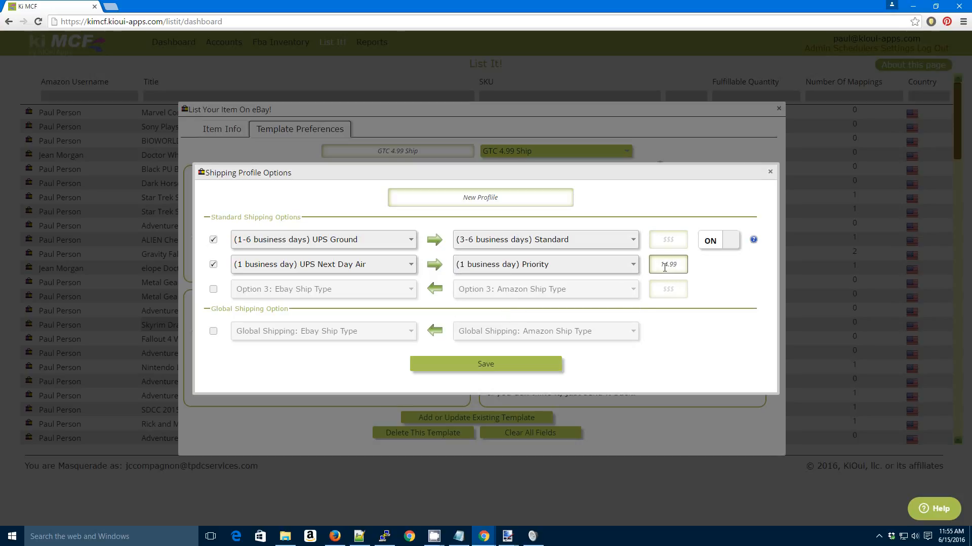
- Try Global Shipping mapped to Amazon's (3-6 business days) Standard, turn it back off, and save the shipping profile
left_click(213, 331)
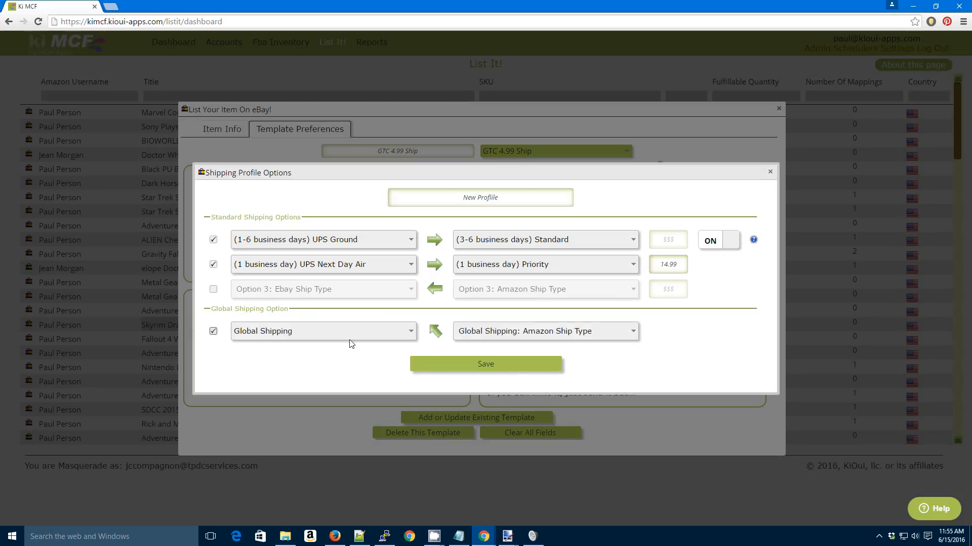
left_click(539, 331)
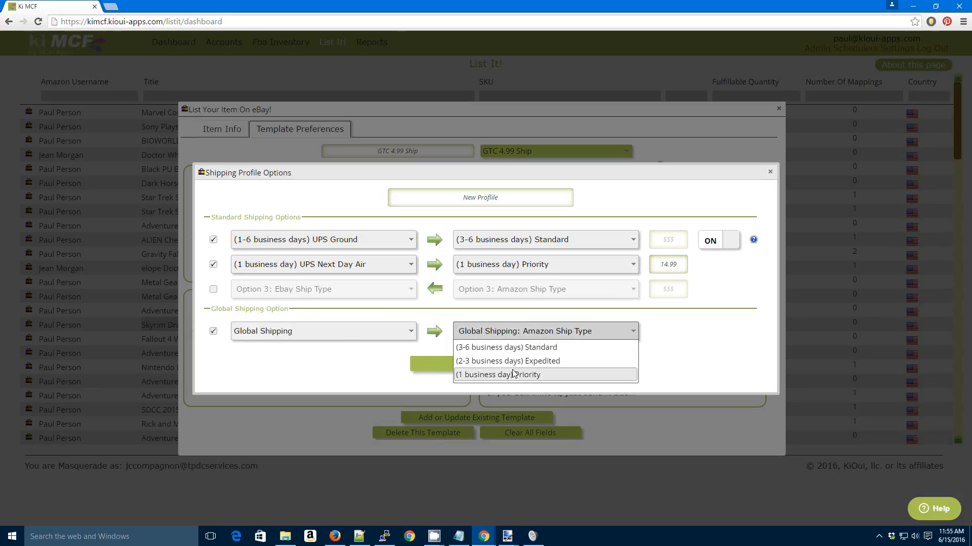
left_click(496, 348)
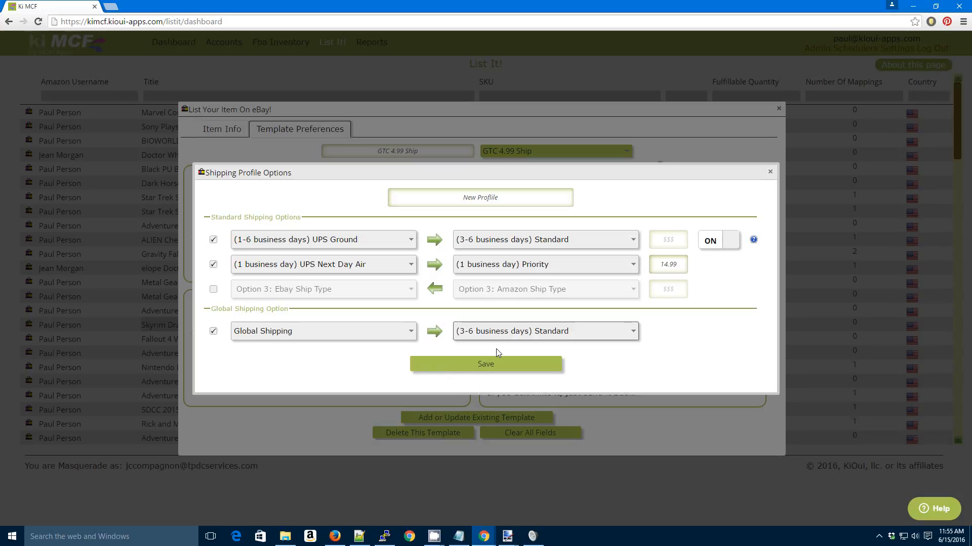
left_click(212, 334)
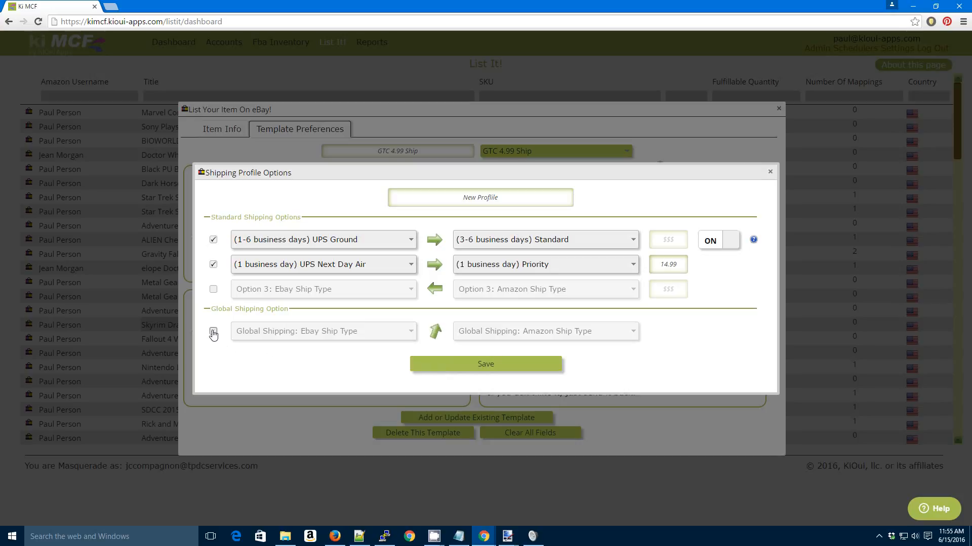
left_click(445, 363)
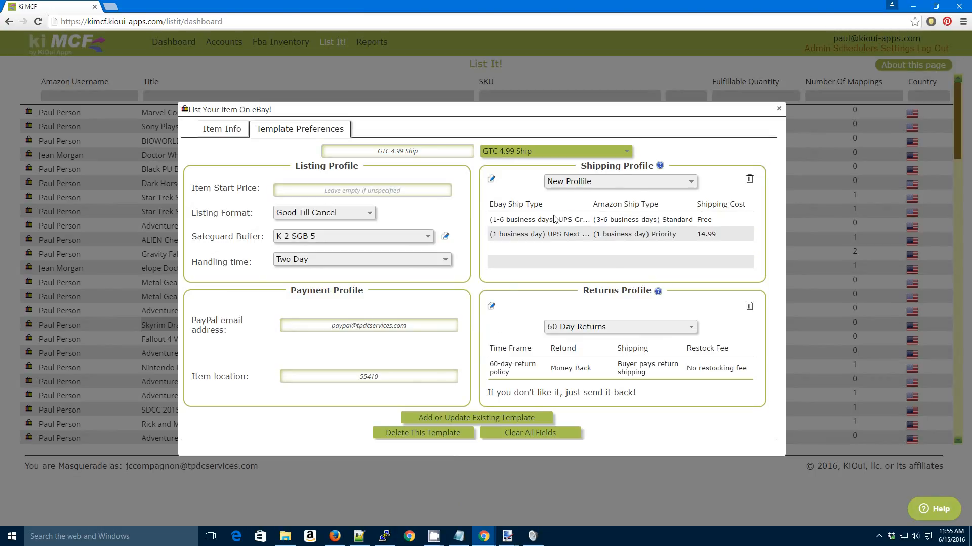
- Delete the New Profile shipping profile and the free-ship profile named after the account holder, confirming both deletions
left_click(749, 180)
left_click(526, 96)
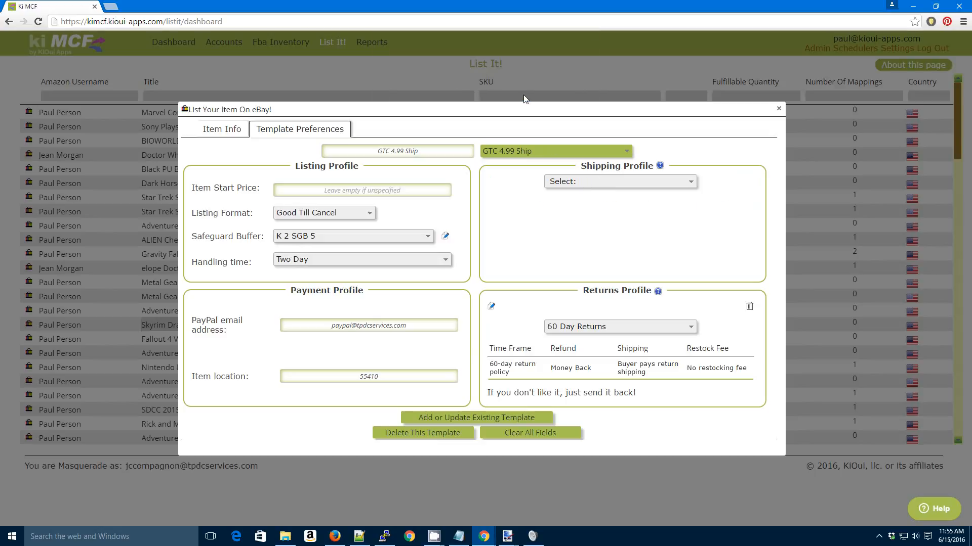
left_click(611, 186)
left_click(607, 222)
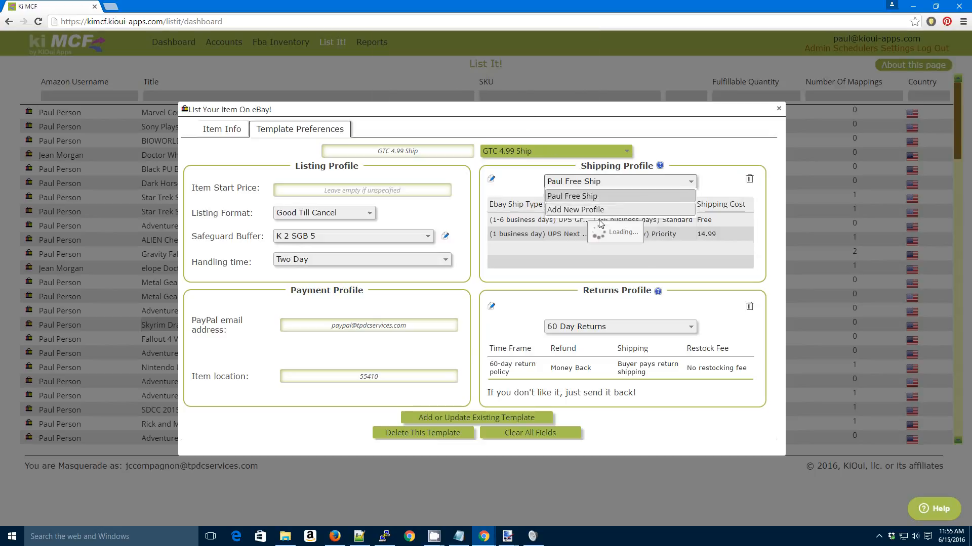
left_click(749, 180)
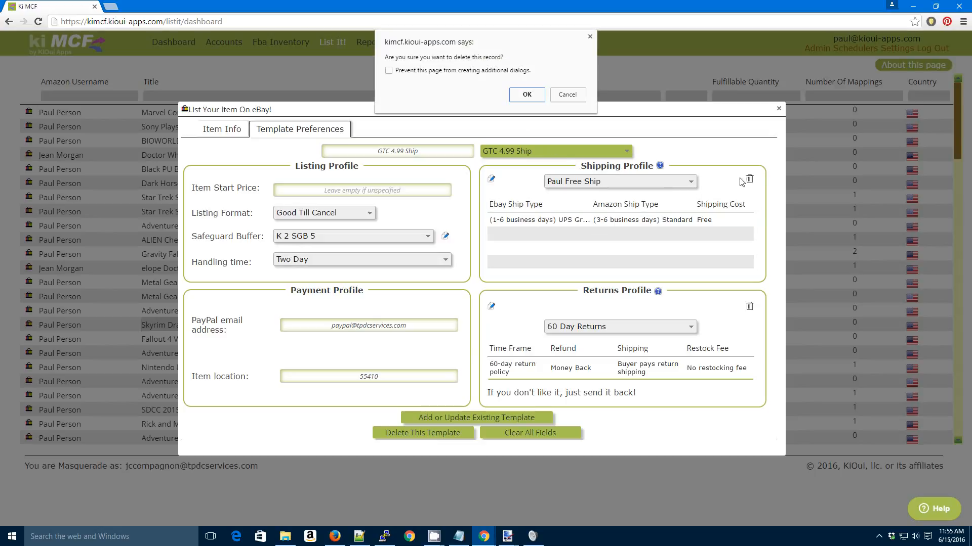
left_click(528, 94)
- Set the template's shipping profile to 4.99 Shipping and reopen the choice of shipping profiles
left_click(584, 182)
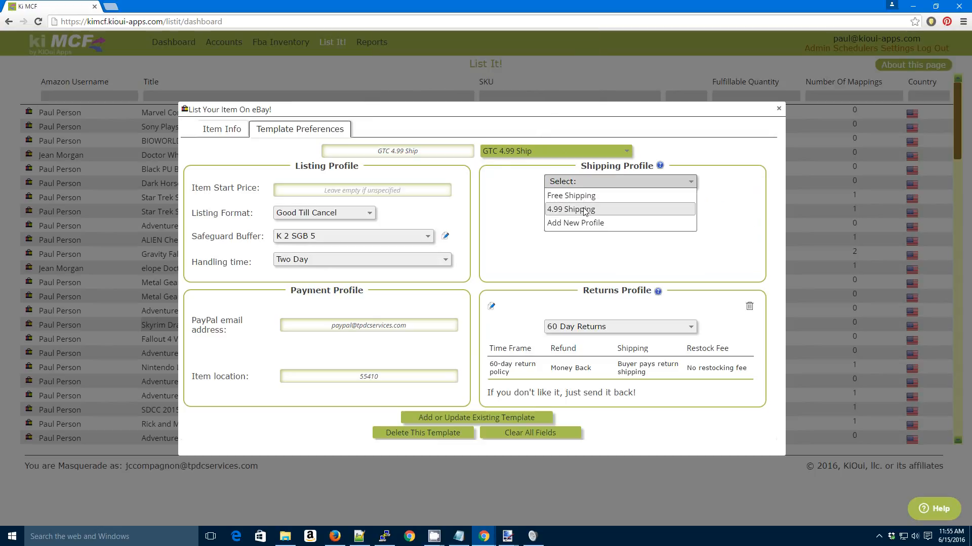
left_click(583, 209)
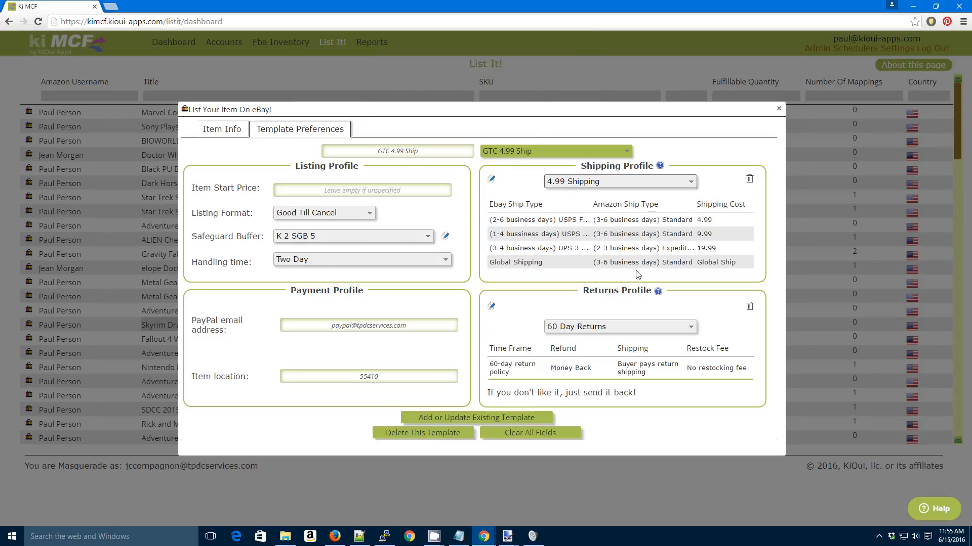
left_click(576, 185)
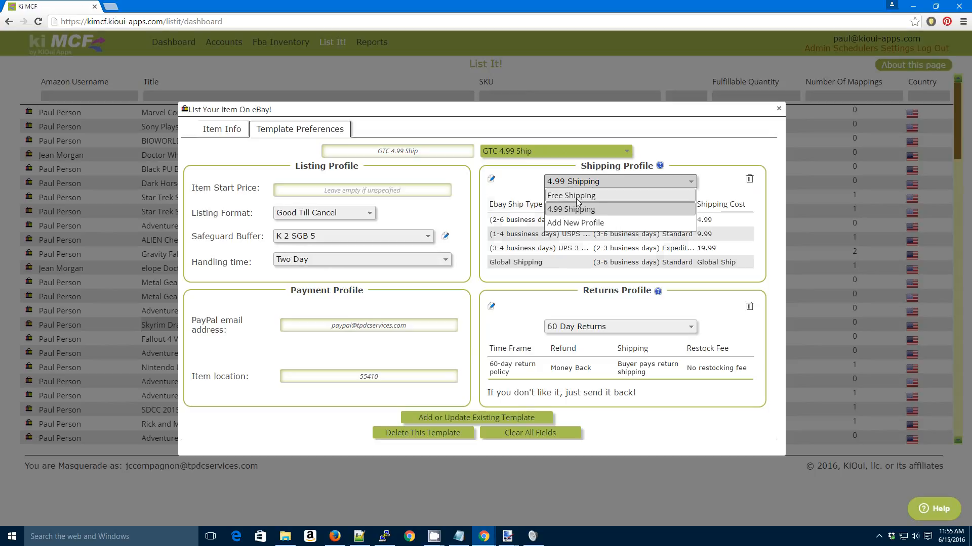
- Set the template's shipping profile to Free Shipping and start a new returns profile titled Return with returns accepted
left_click(562, 193)
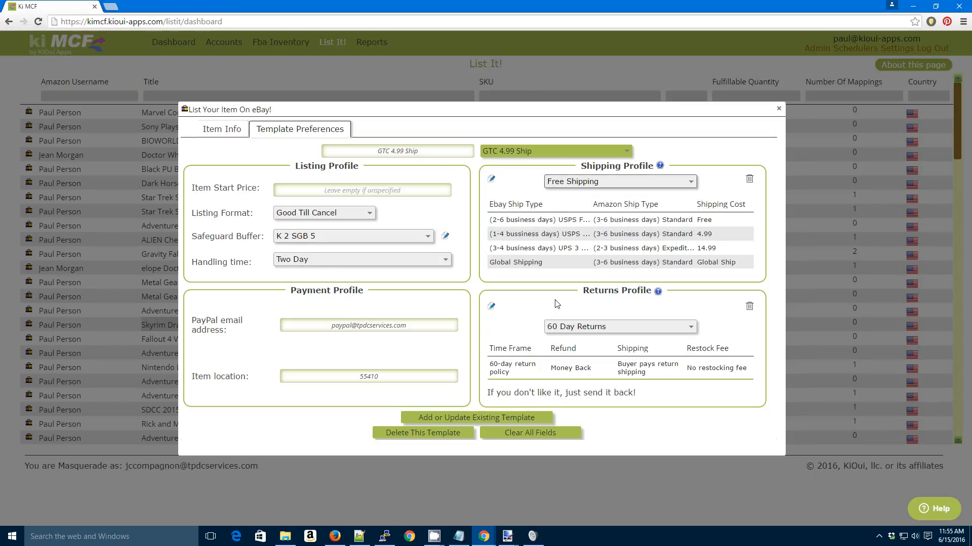
left_click(573, 331)
left_click(597, 352)
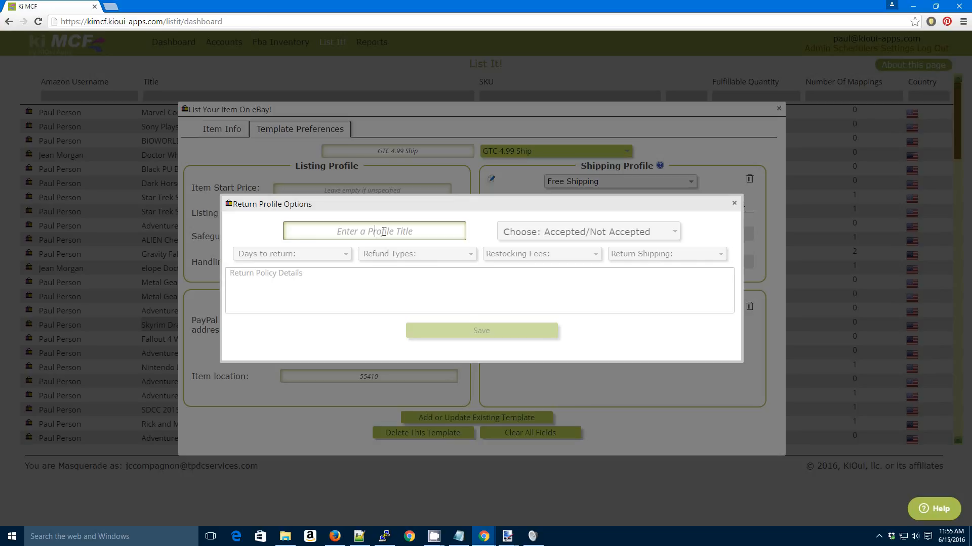
type("Return")
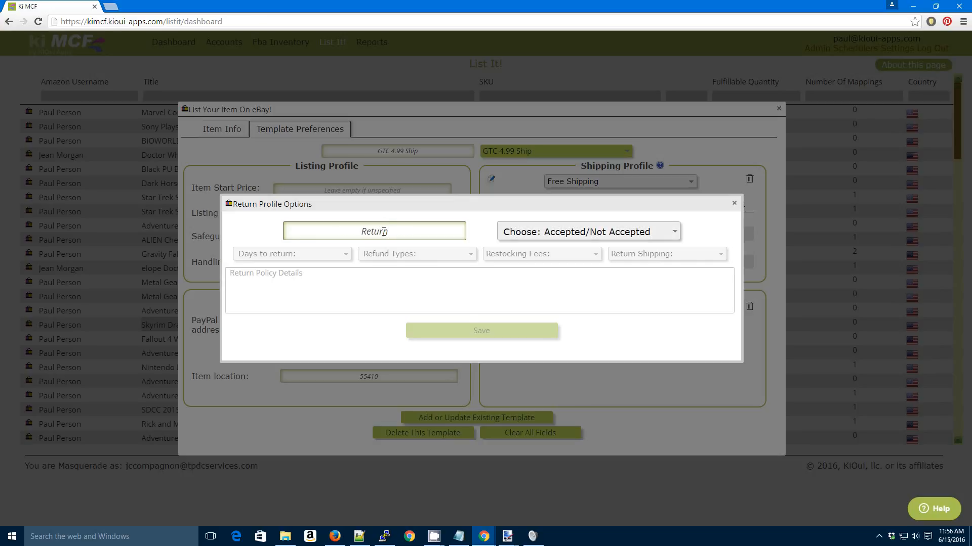
left_click(579, 240)
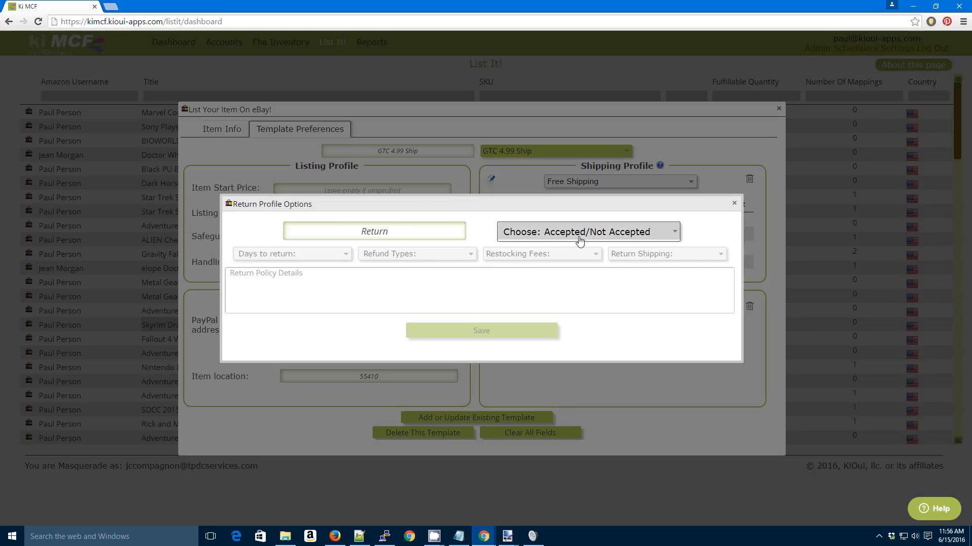
left_click(570, 261)
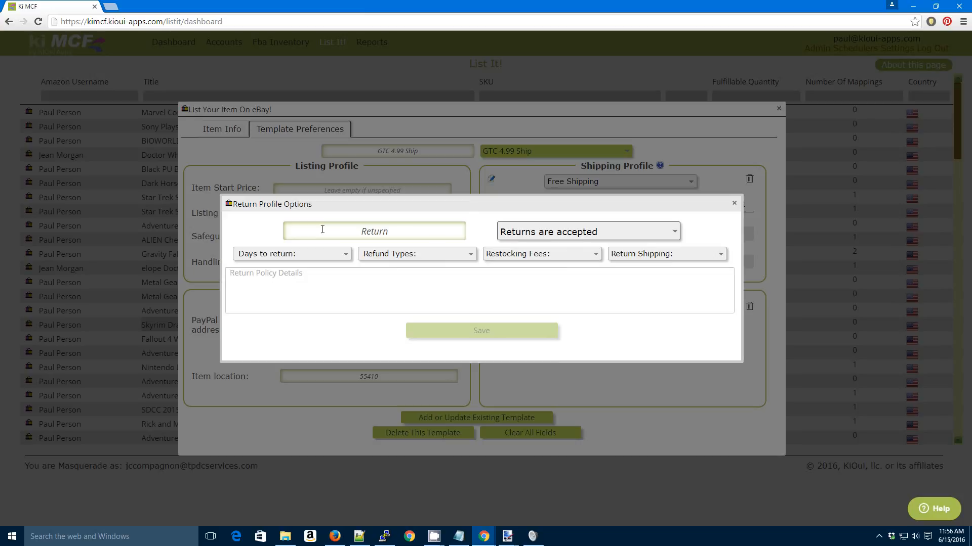
- Give the new returns profile a 30-day return policy, Money Back refund, 10% restocking fee and buyer-paid return shipping
left_click(318, 258)
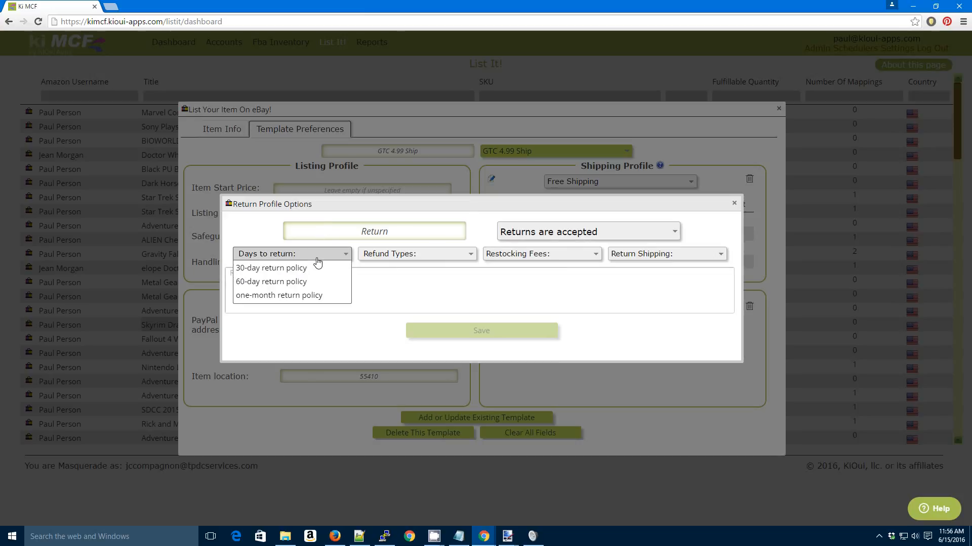
left_click(305, 270)
left_click(403, 258)
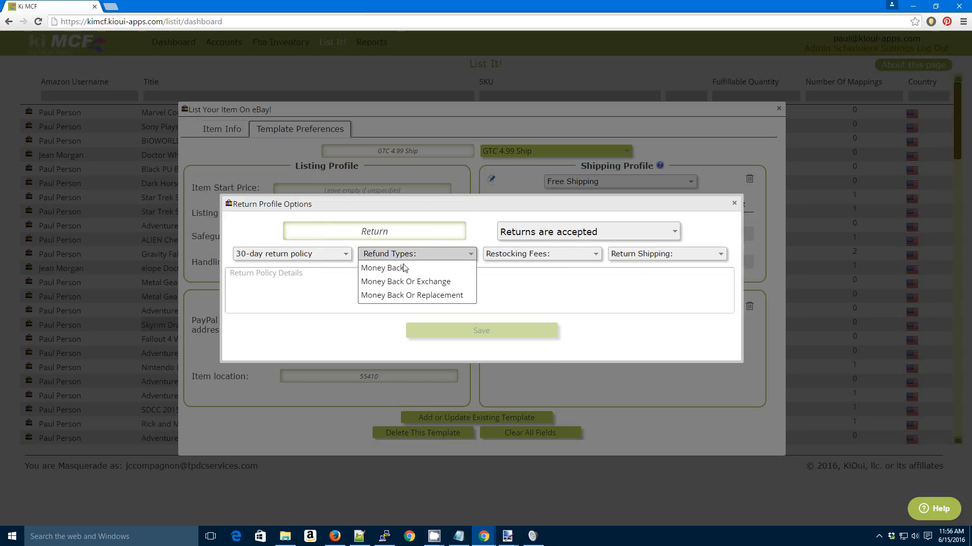
left_click(385, 268)
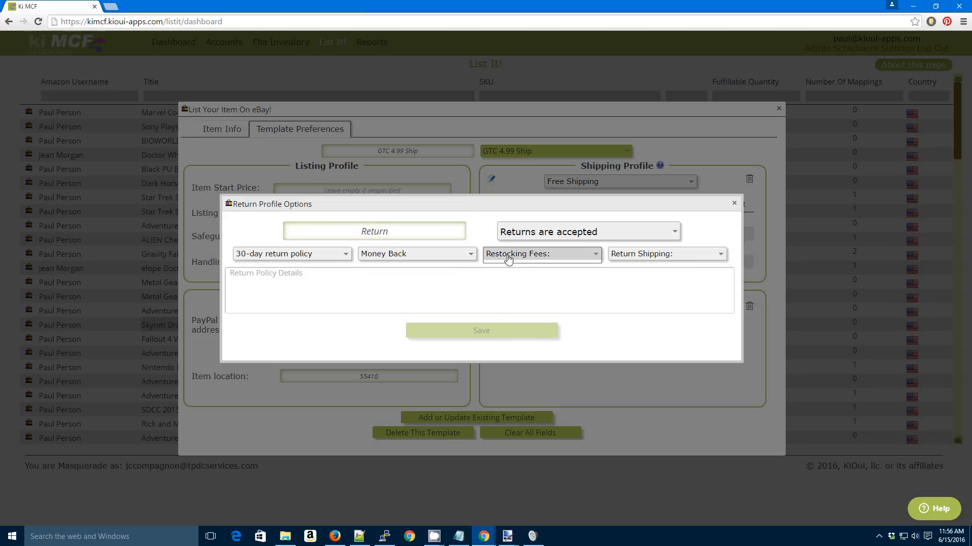
left_click(508, 258)
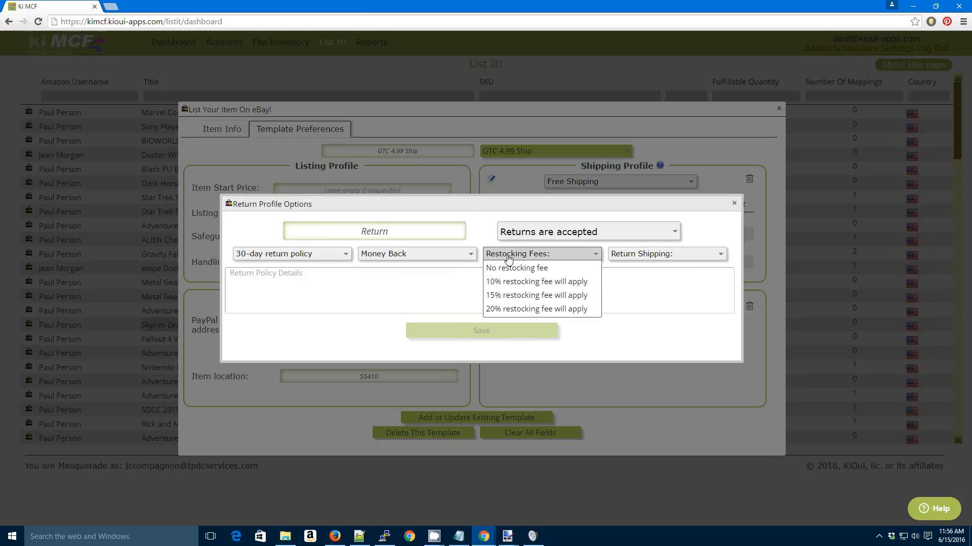
left_click(538, 282)
left_click(645, 257)
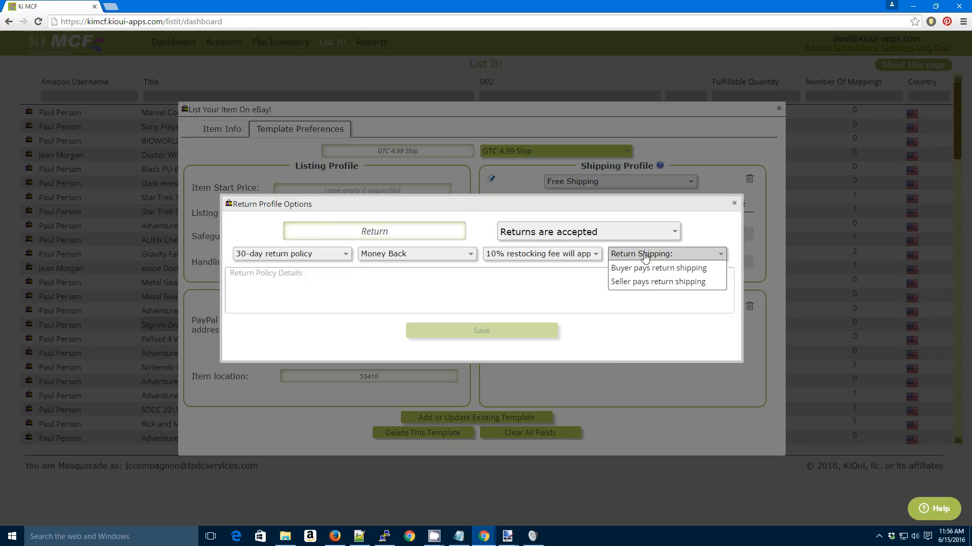
left_click(642, 269)
- Enter the return policy details "If you don't like it, just send it back." and save the returns profile
left_click(497, 278)
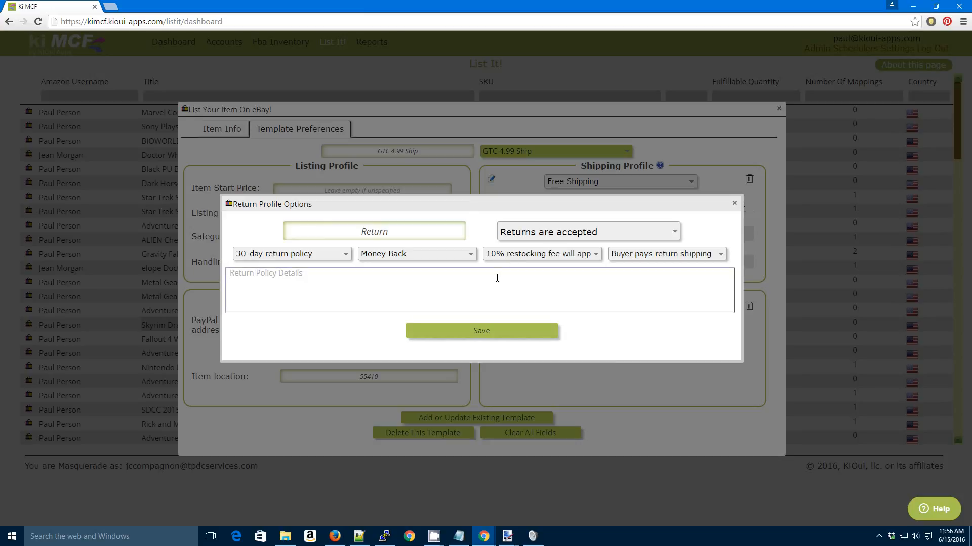
type("I")
type("f yoiu donhj")
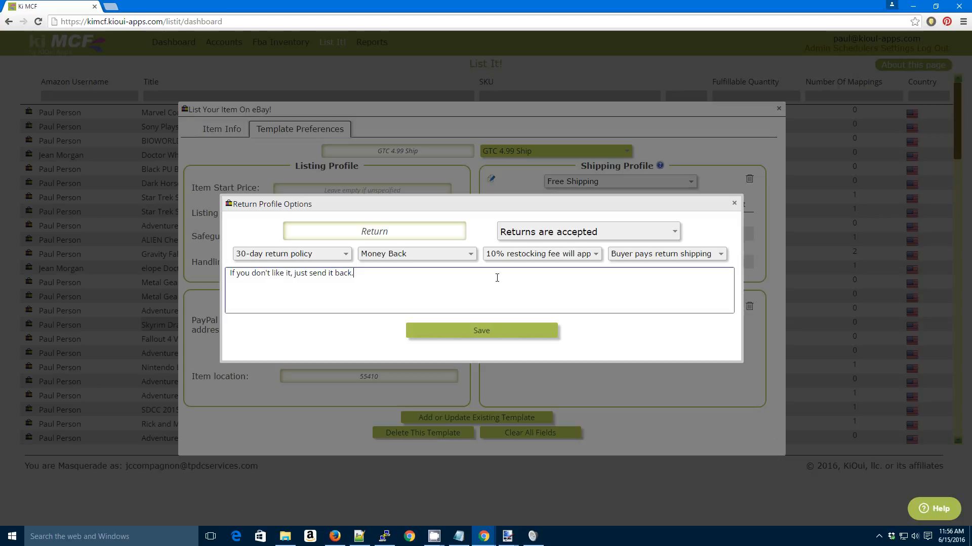
left_click(484, 335)
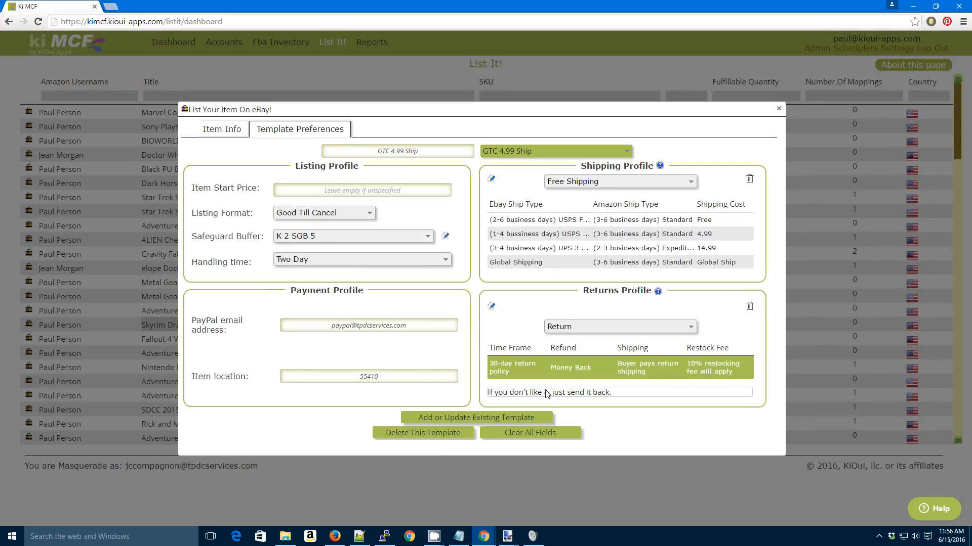
- Switch the returns profile to 60 Day Returns, then reselect the Return profile and delete it, confirming the deletion
left_click(579, 328)
left_click(587, 341)
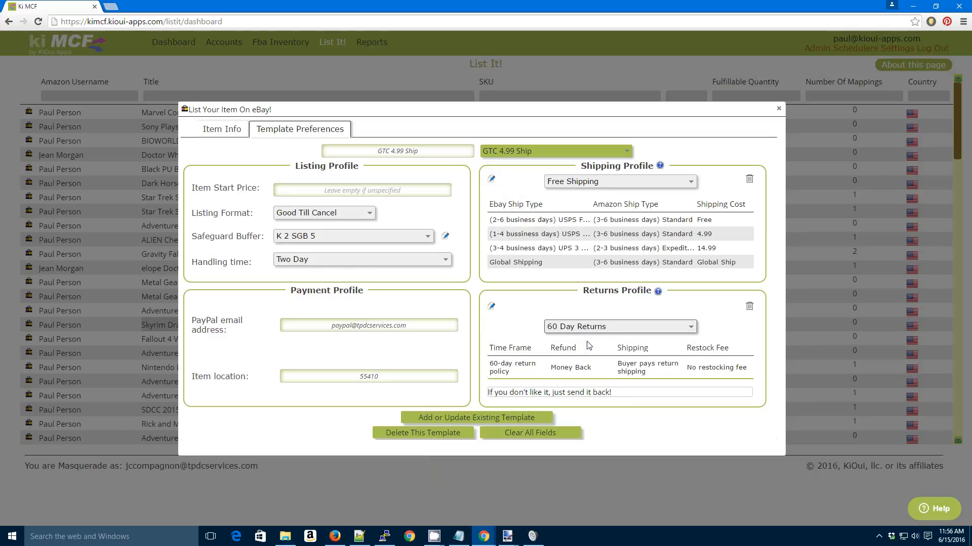
left_click(587, 328)
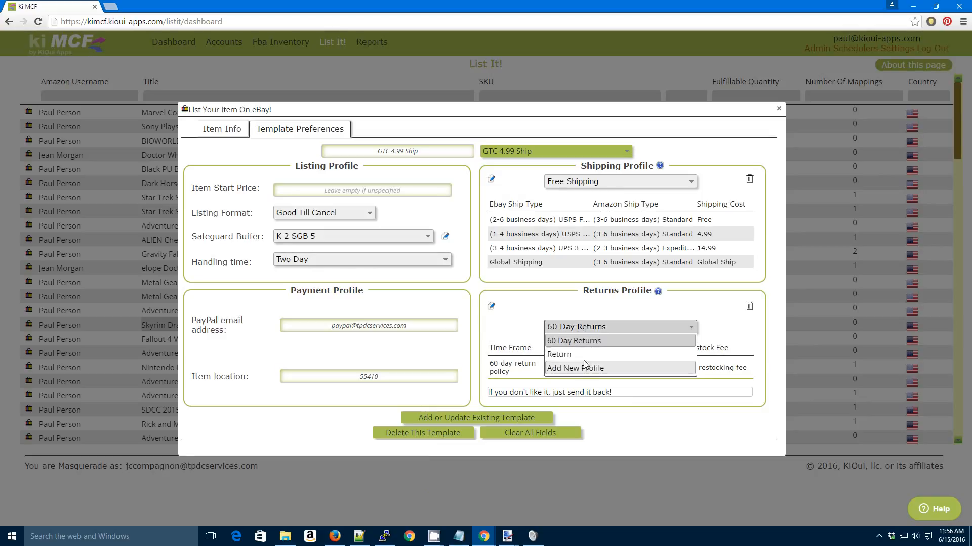
left_click(581, 354)
left_click(749, 307)
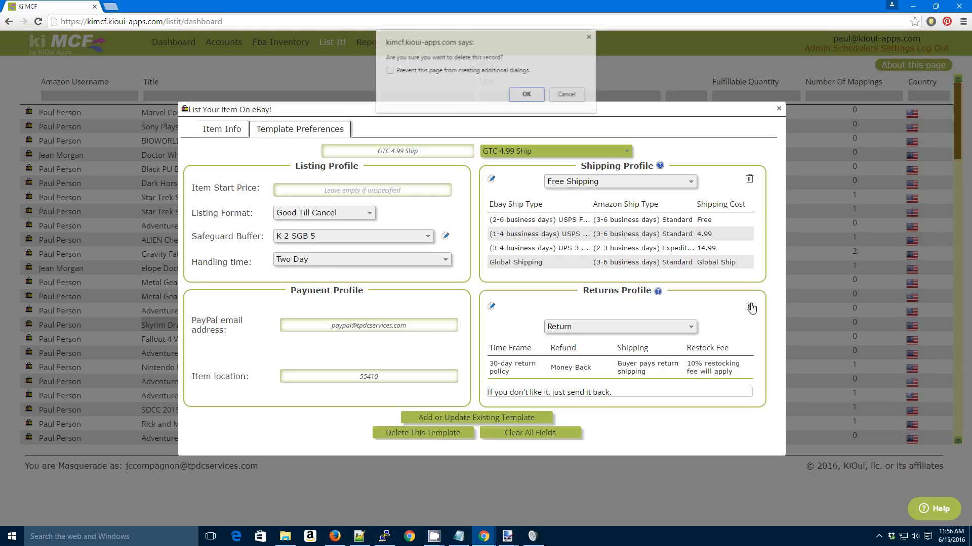
left_click(518, 95)
- Select the 60 Day Returns profile, open it for editing and save it without changing its options
left_click(566, 344)
left_click(565, 352)
left_click(491, 308)
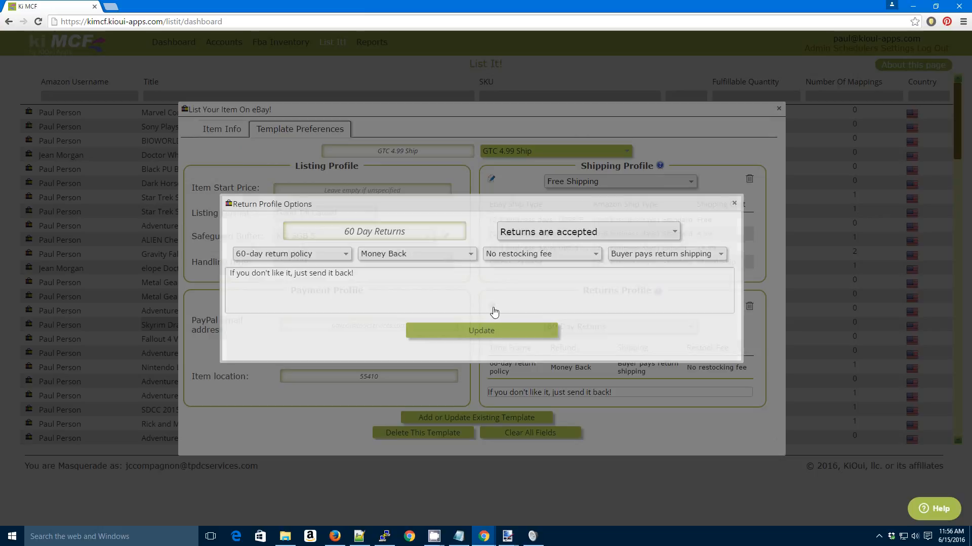
left_click(489, 334)
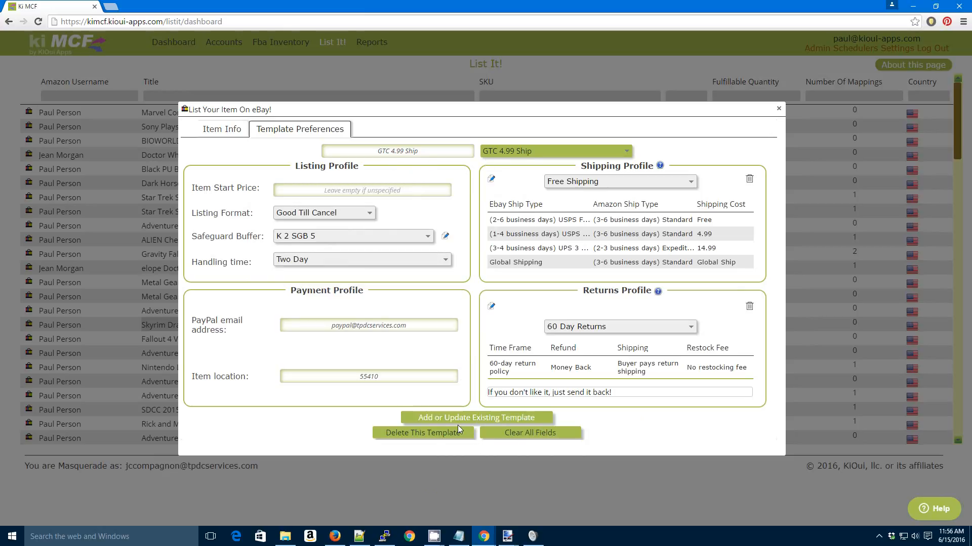
- Load the 7 days 99 cents auctions Free Ship template and review its start price and available shipping profiles
triple_click(421, 152)
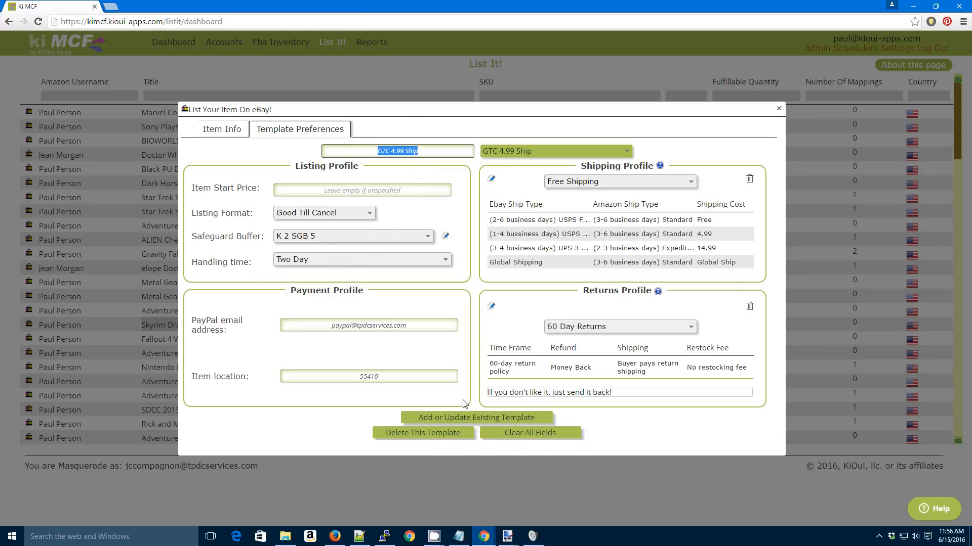
left_click(517, 152)
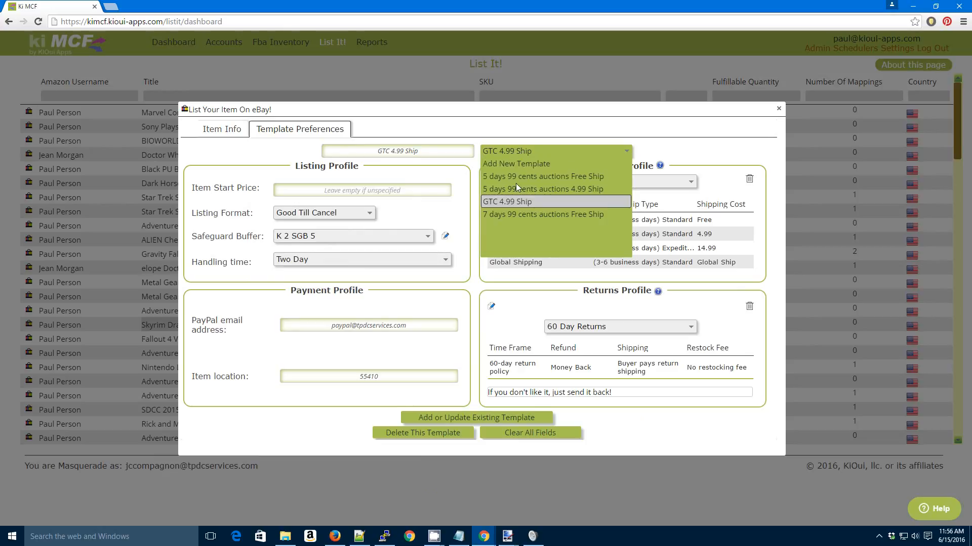
left_click(517, 215)
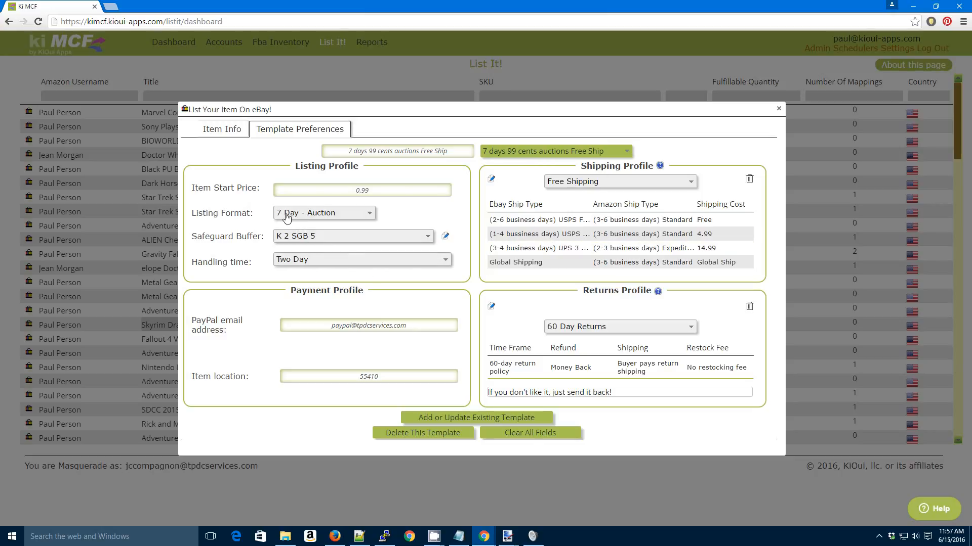
double_click(367, 192)
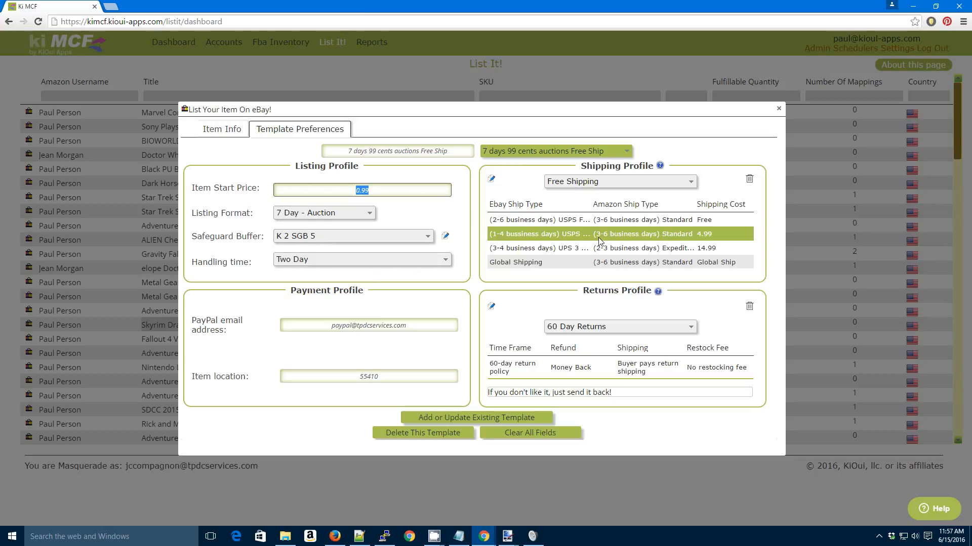
left_click(576, 182)
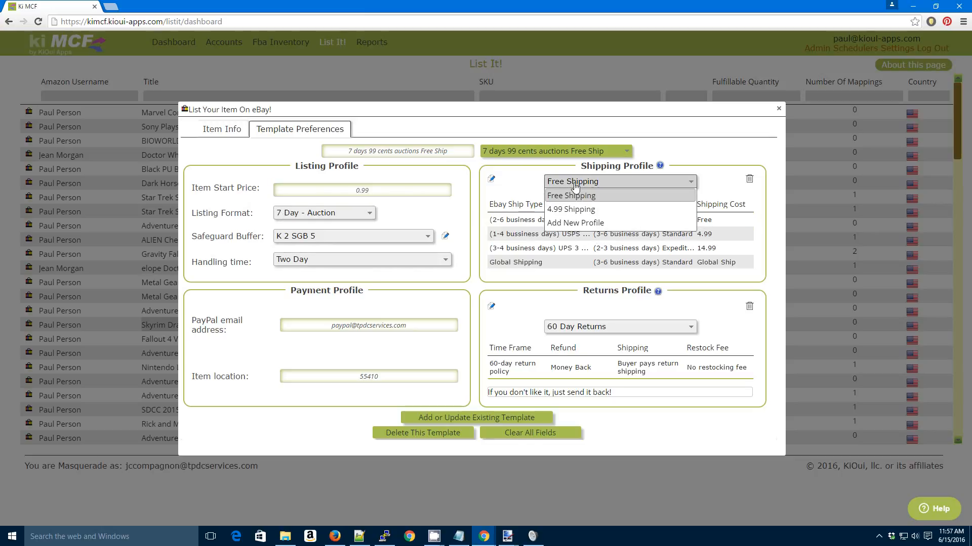
left_click(569, 183)
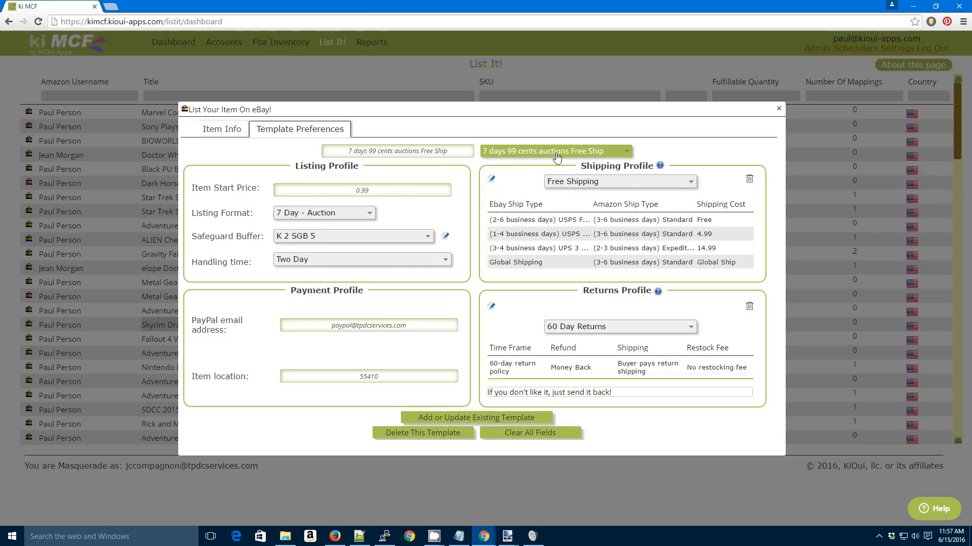
- Load the GTC 4.99 Ship template and list the Skyrim Dragon Metal Badge Chain Wallet on eBay from its item info
left_click(557, 151)
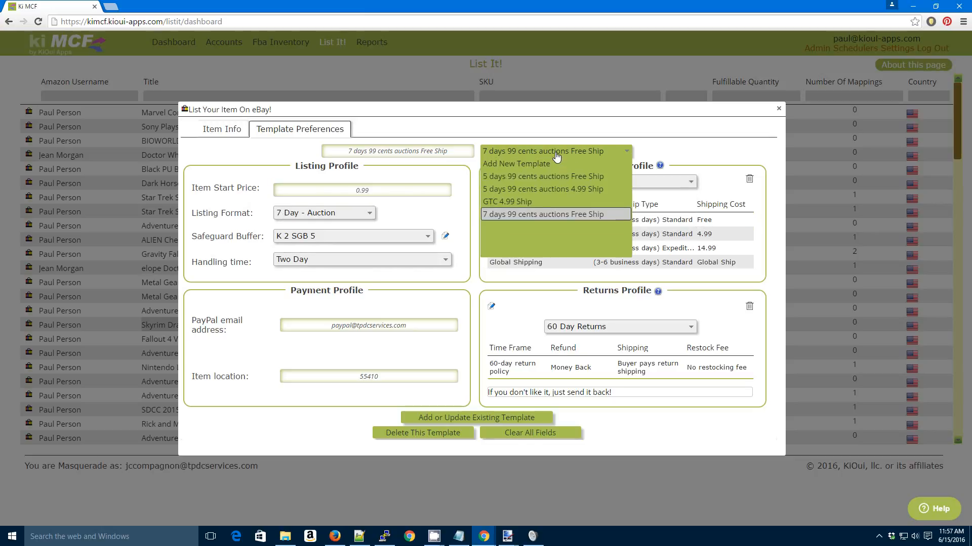
left_click(520, 201)
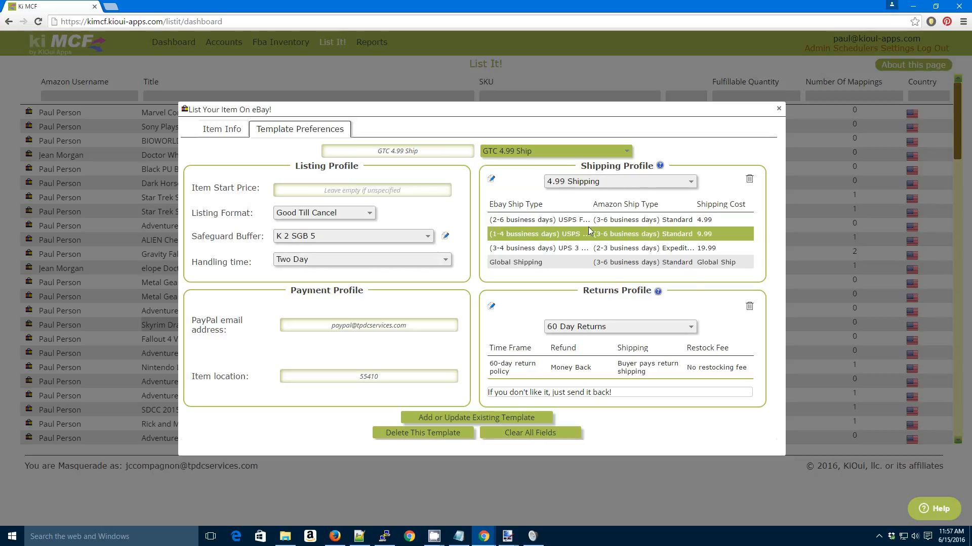
left_click(223, 130)
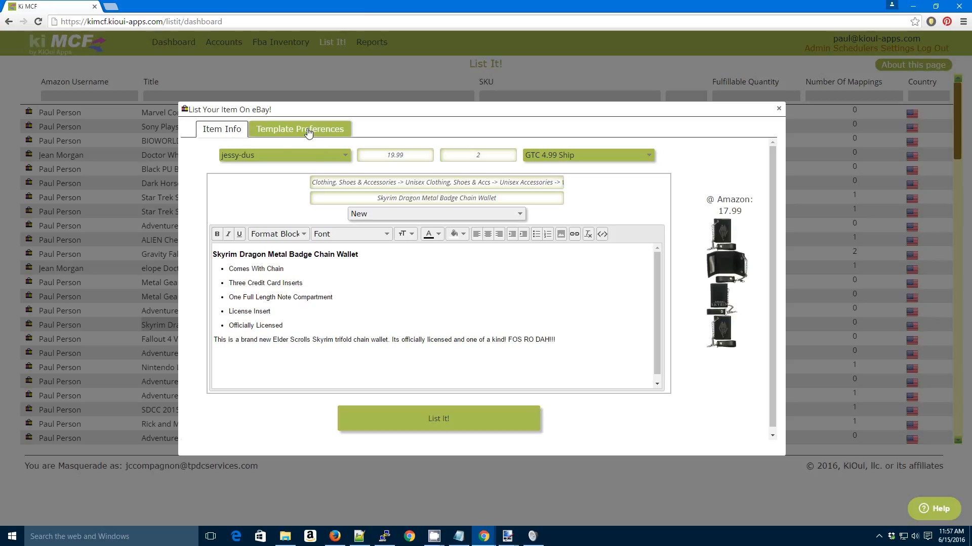
left_click(304, 131)
left_click(222, 140)
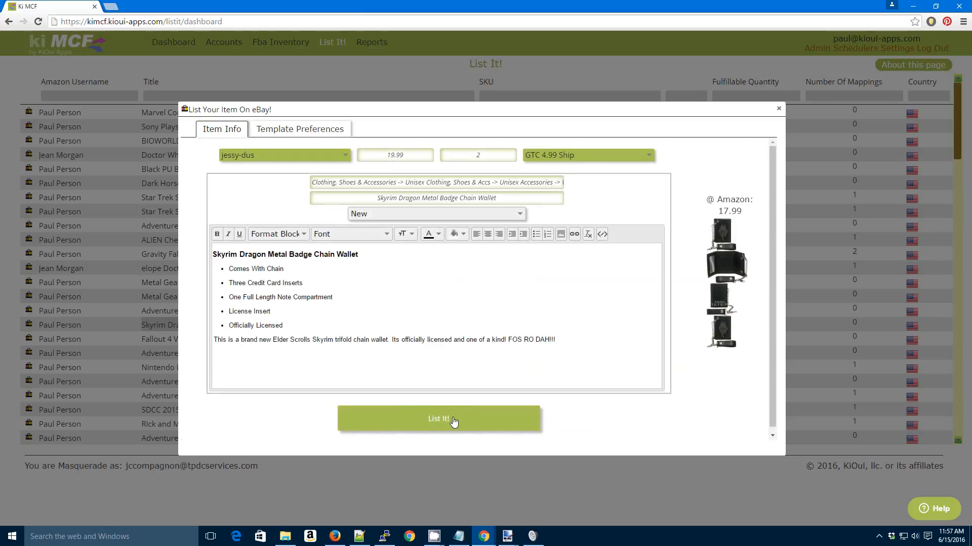
left_click(438, 421)
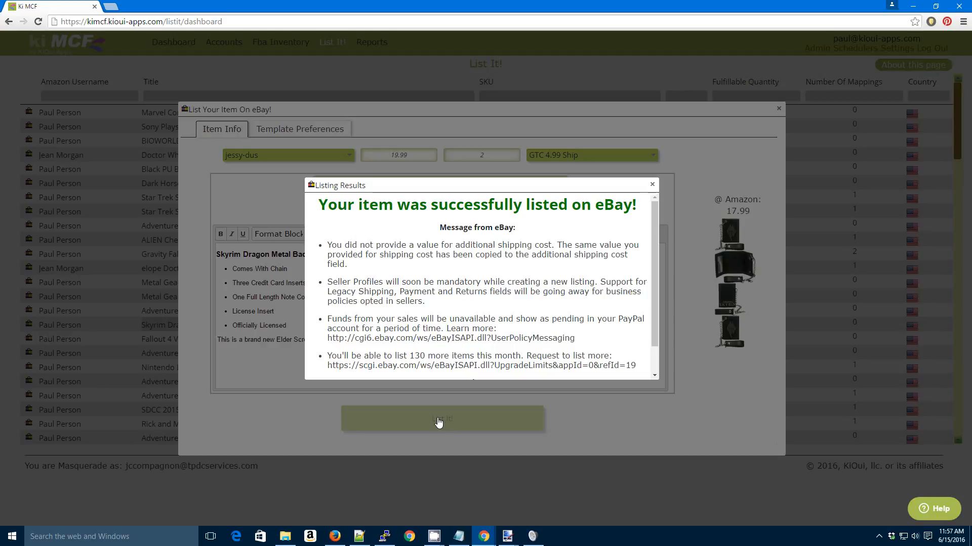
- Read through the listing results, open the new eBay listing and check its shipping, return and payment details
scroll(404, 278, "down", 2)
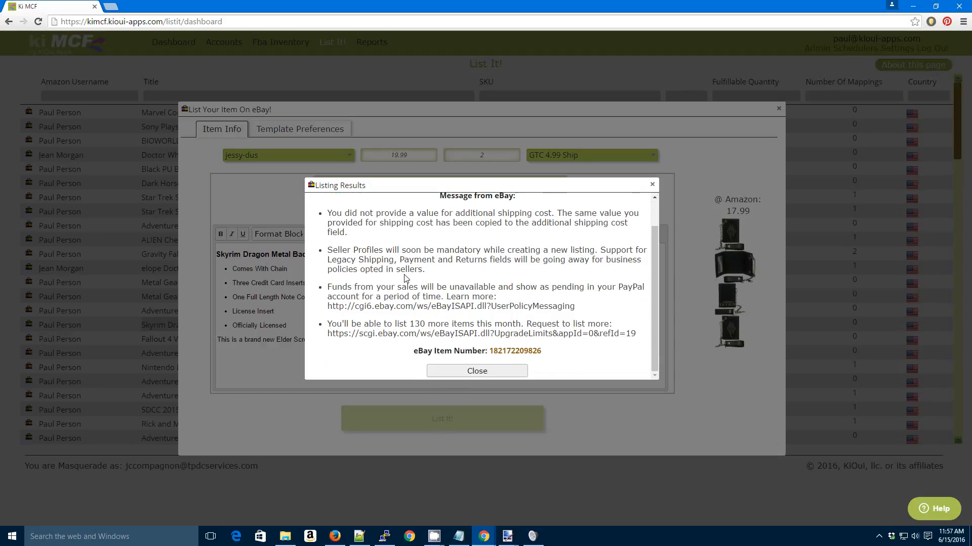
scroll(405, 279, "up", 2)
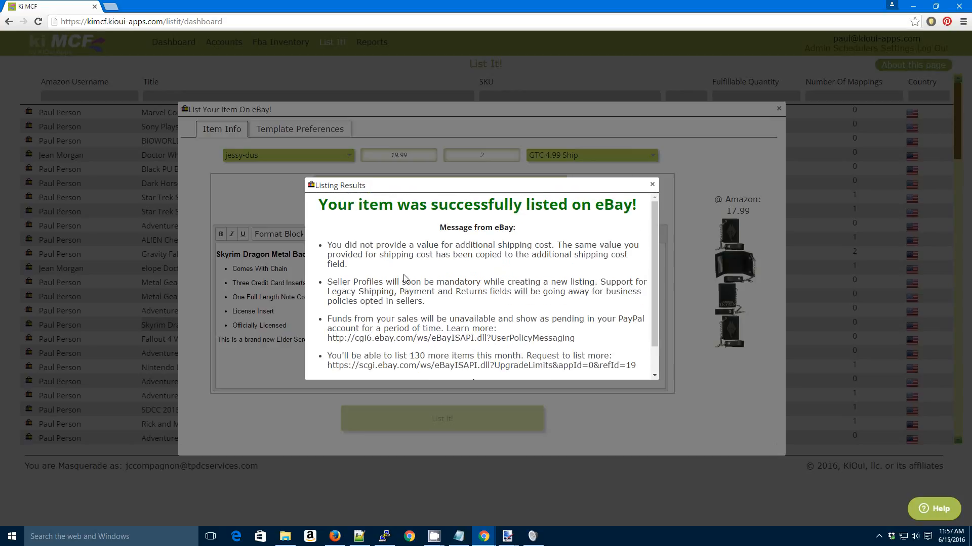
scroll(405, 279, "down", 2)
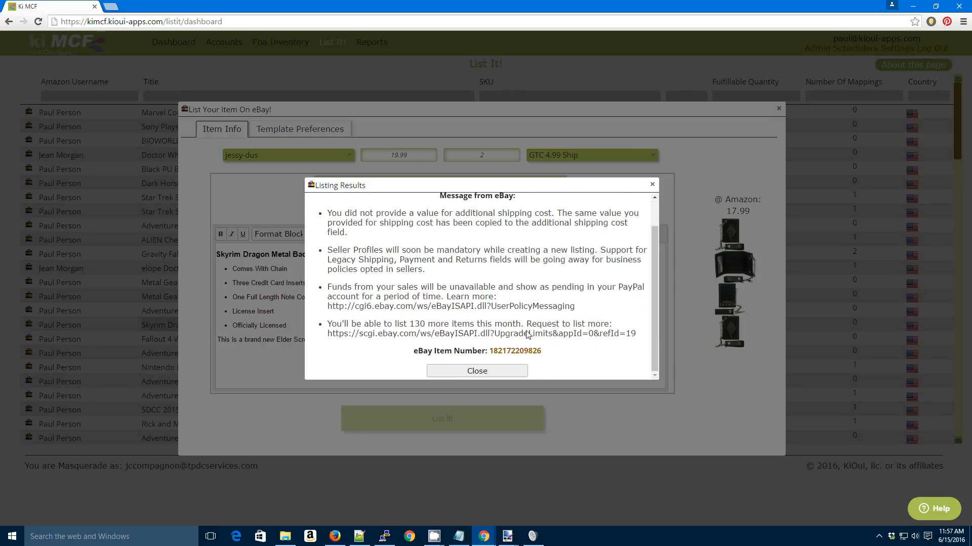
left_click(508, 355)
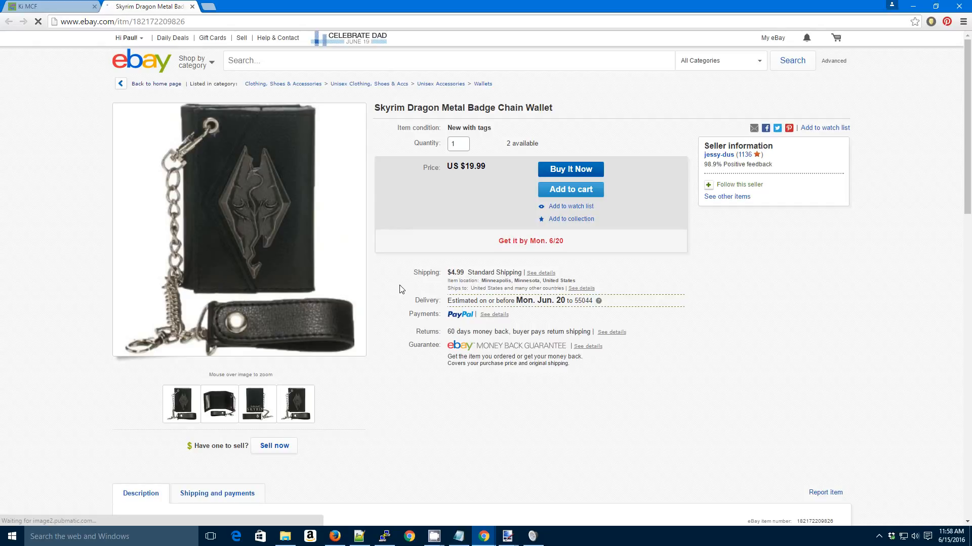
left_click(534, 275)
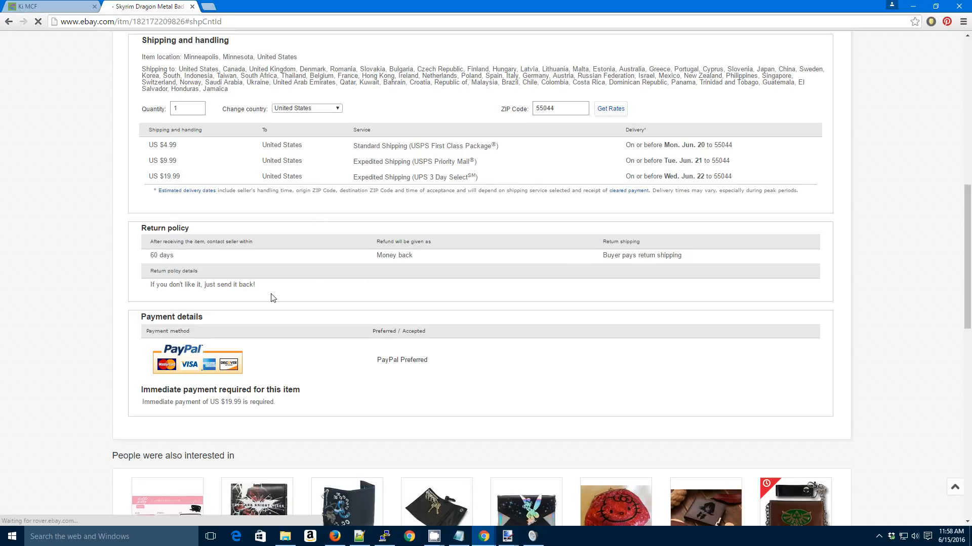
scroll(314, 311, "up", 12)
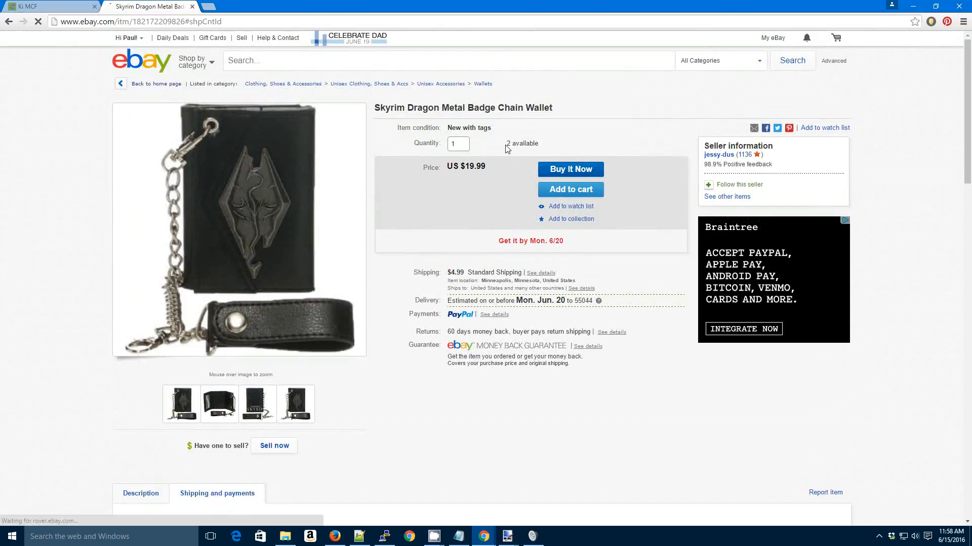
- Check the available quantity on the eBay listing, then return to KiMCF, dismiss the listing results and reload the List It! page
left_click_drag(506, 148, 516, 147)
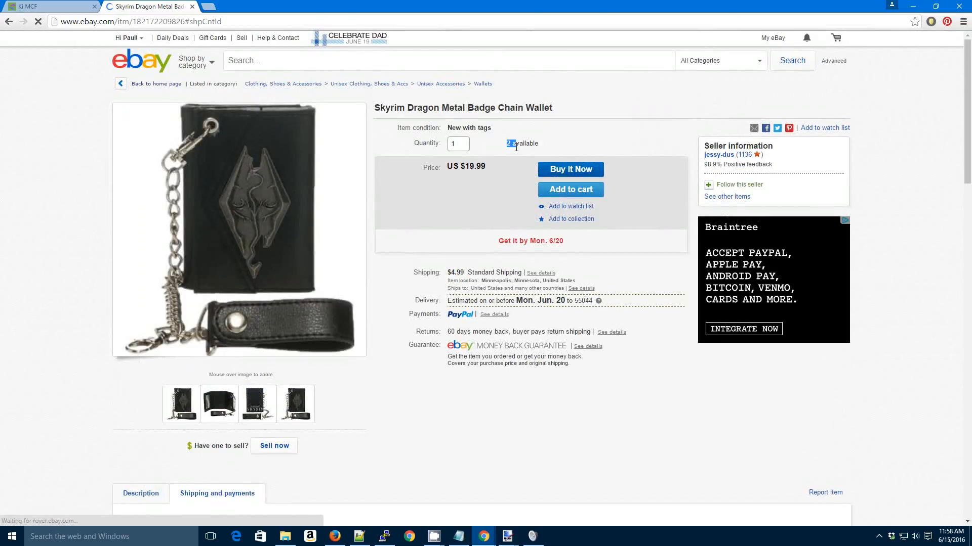
left_click(56, 6)
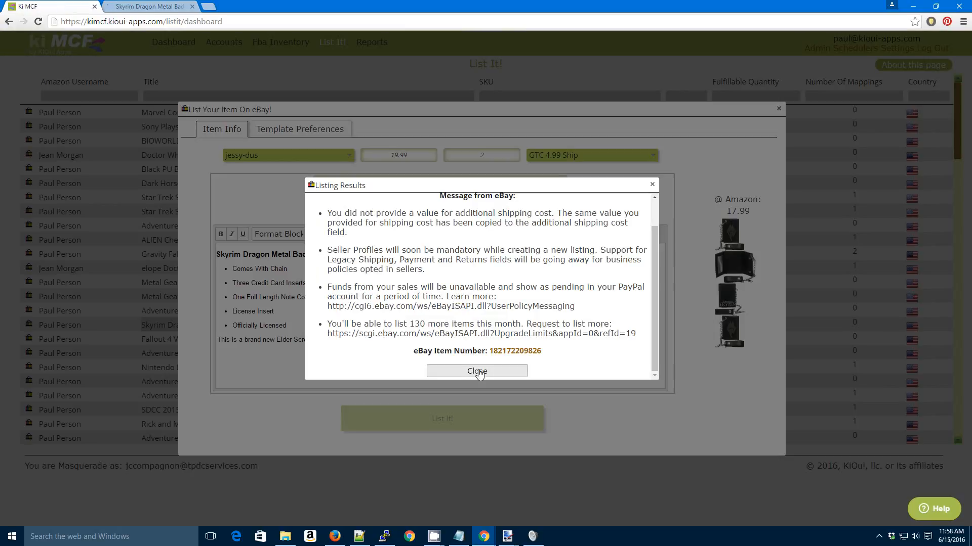
left_click(477, 371)
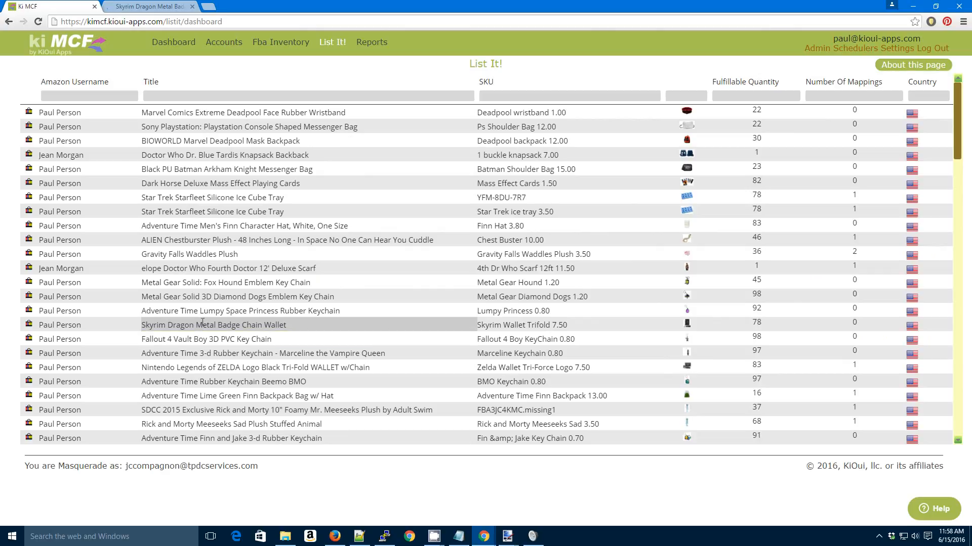
left_click(38, 21)
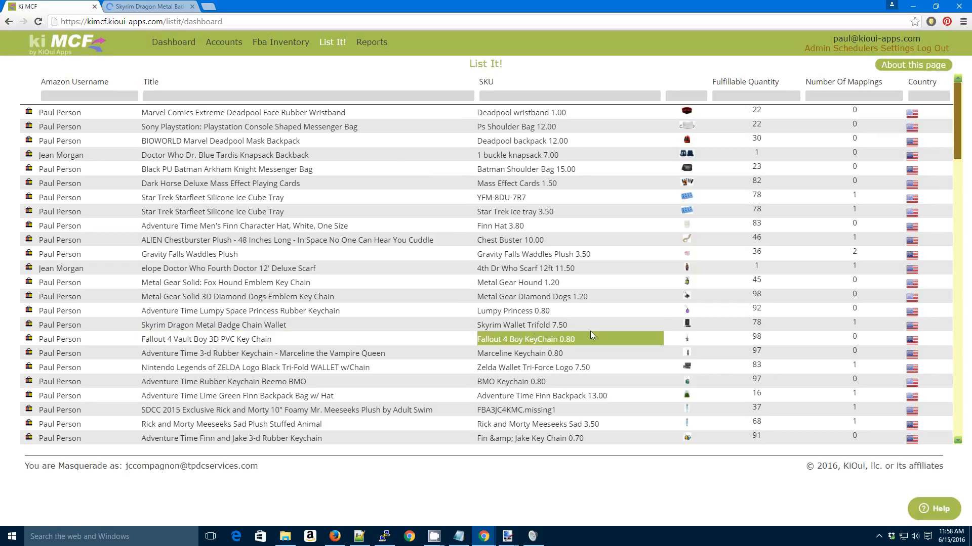
- Try the 5 days 99 cents auctions 4.99 Ship template on the Skyrim wallet with start price 22, and close the form without listing
left_click(843, 328)
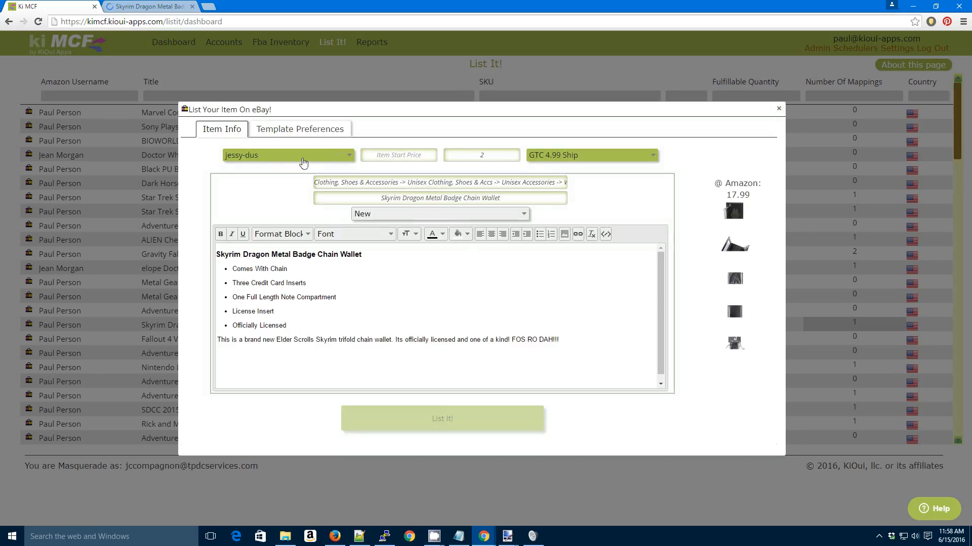
left_click(300, 129)
left_click(504, 153)
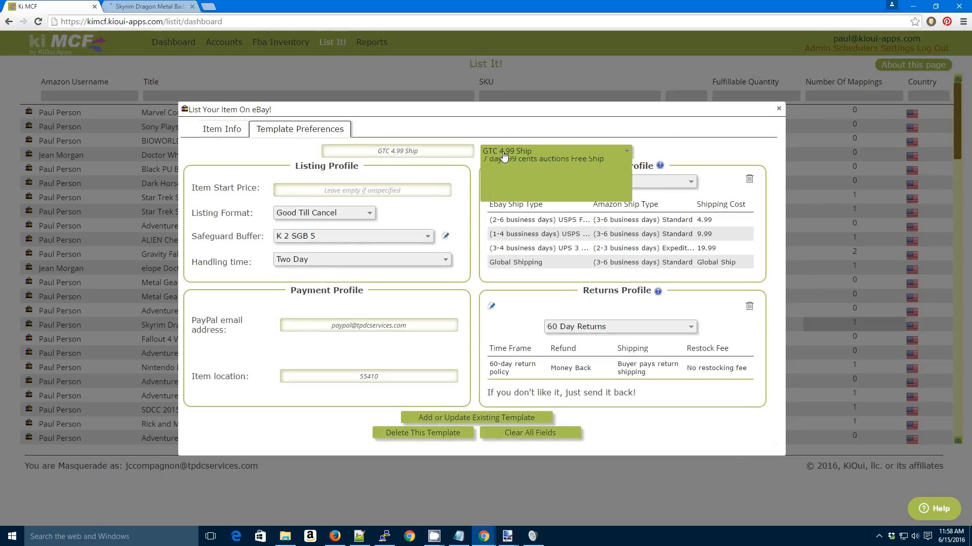
left_click(517, 202)
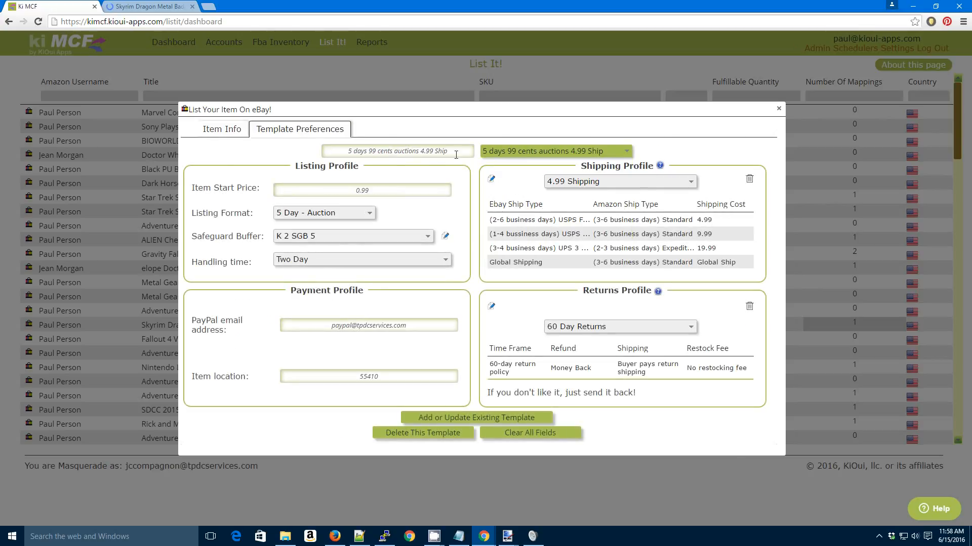
left_click(223, 130)
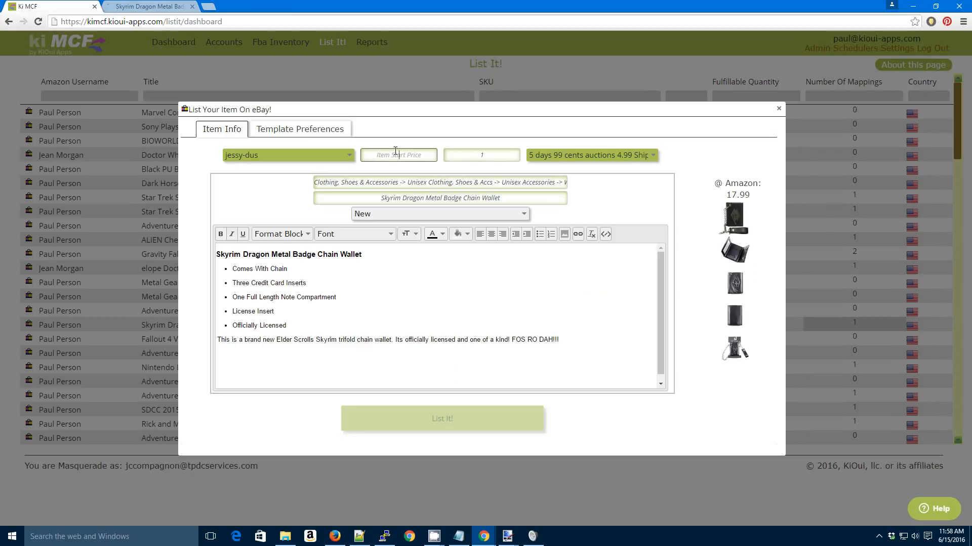
type("22")
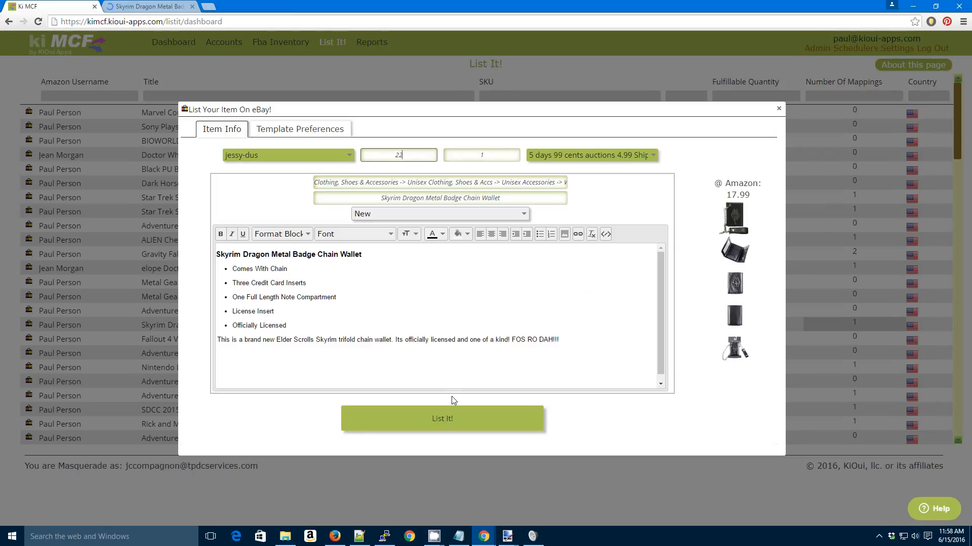
left_click(778, 110)
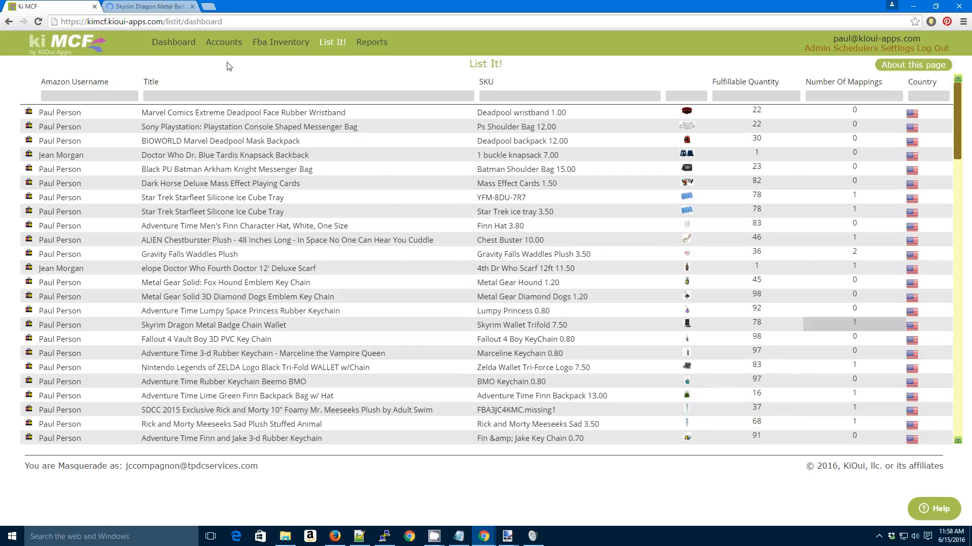